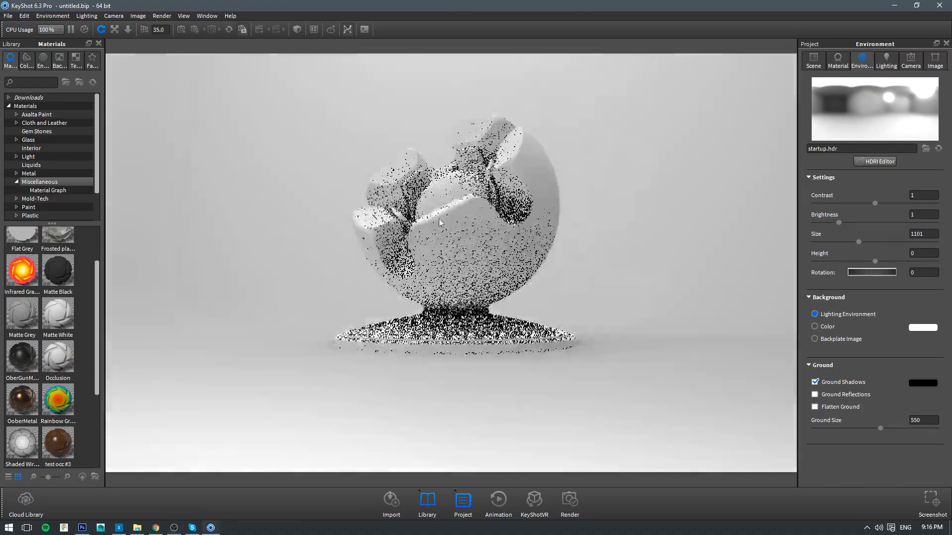
# - Examine the white ball model on its pedestal up close and from several angles
pyautogui.scroll(5, 550, 149)
pyautogui.scroll(1, 510, 223)
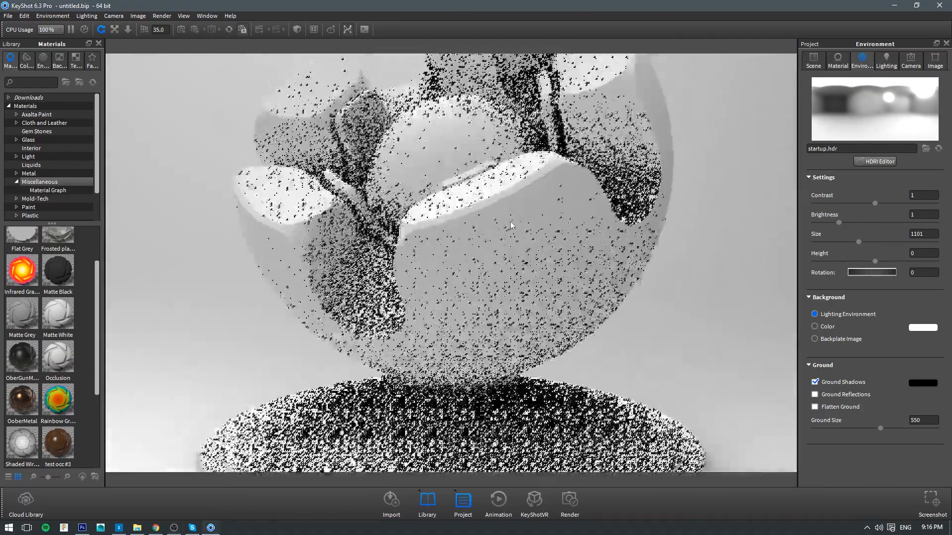
pyautogui.scroll(-1, 496, 225)
pyautogui.scroll(2, 317, 249)
pyautogui.scroll(-5, 317, 249)
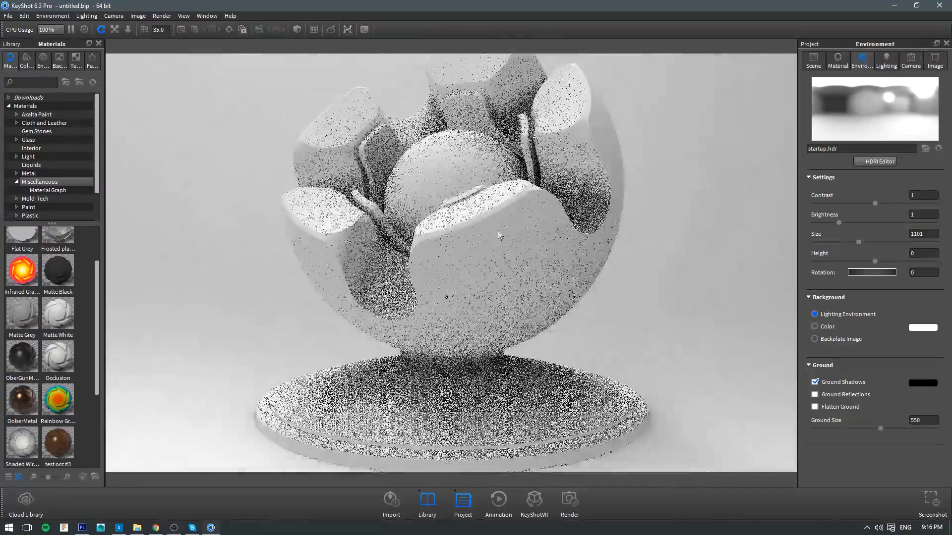
pyautogui.scroll(-4, 508, 260)
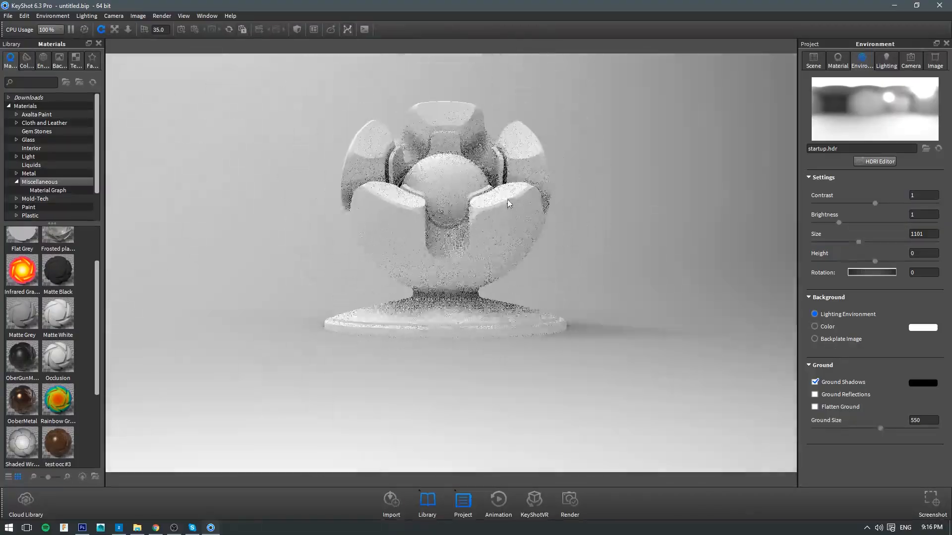
pyautogui.scroll(1, 505, 262)
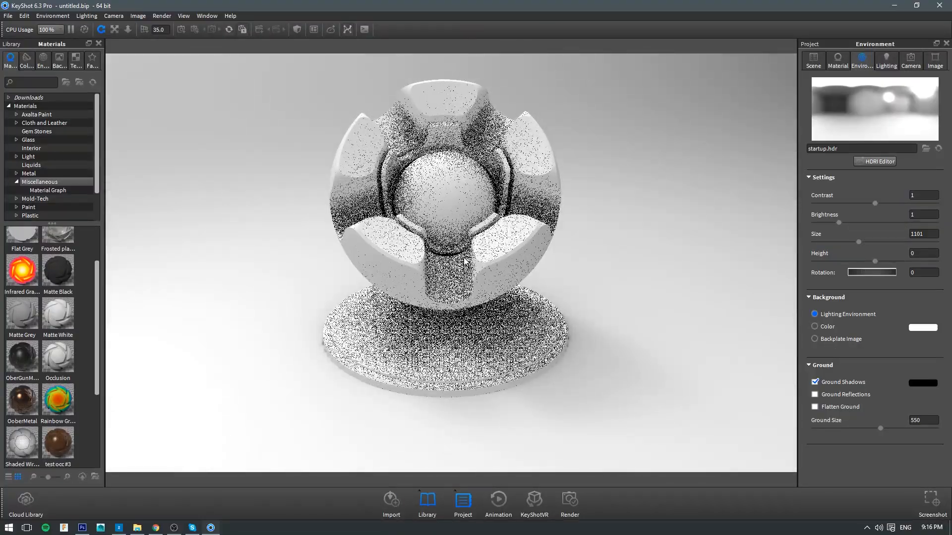
pyautogui.moveTo(486, 251); pyautogui.dragTo(476, 272, button='middle')
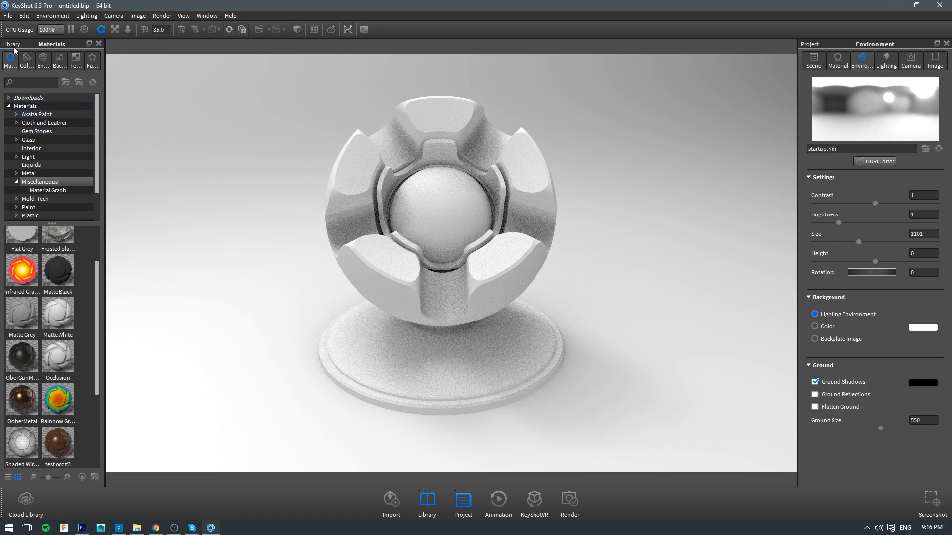
# - Apply the Glass Cubes Grey material from the Glass library to the ball model
pyautogui.click(28, 140)
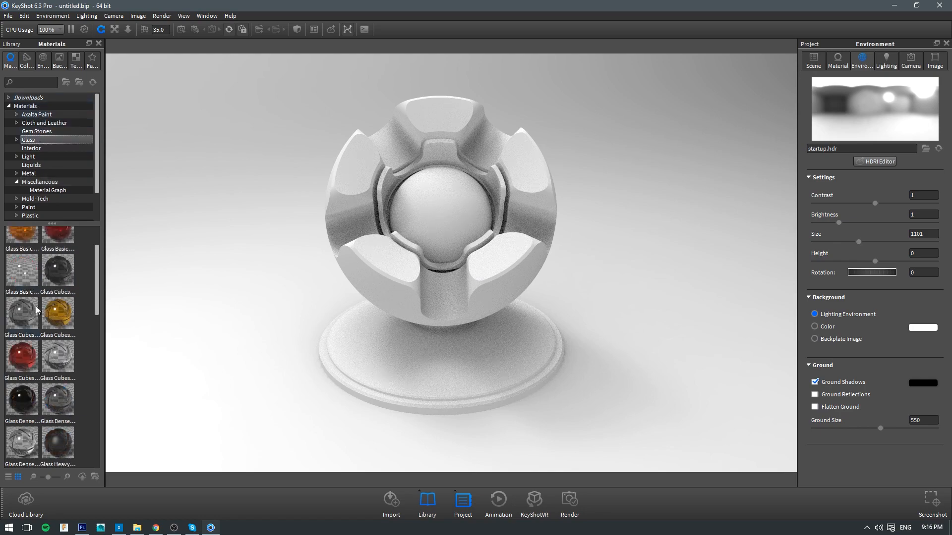
pyautogui.moveTo(33, 311); pyautogui.dragTo(484, 239)
pyautogui.moveTo(537, 394); pyautogui.dragTo(537, 394)
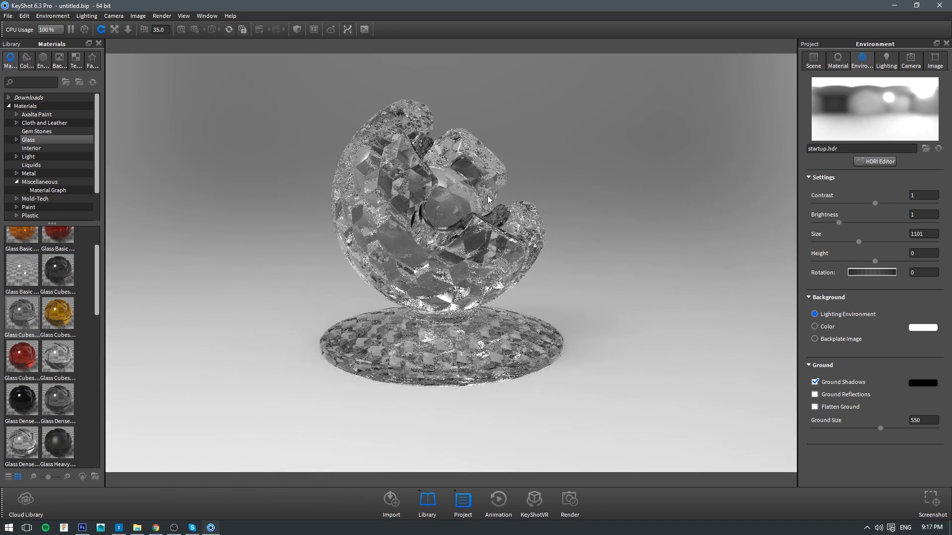
# - Set the scale of the glass material's bump texture to 0.076 and inspect the finer pattern around the model
pyautogui.rightClick(461, 232)
pyautogui.click(492, 243)
pyautogui.click(873, 147)
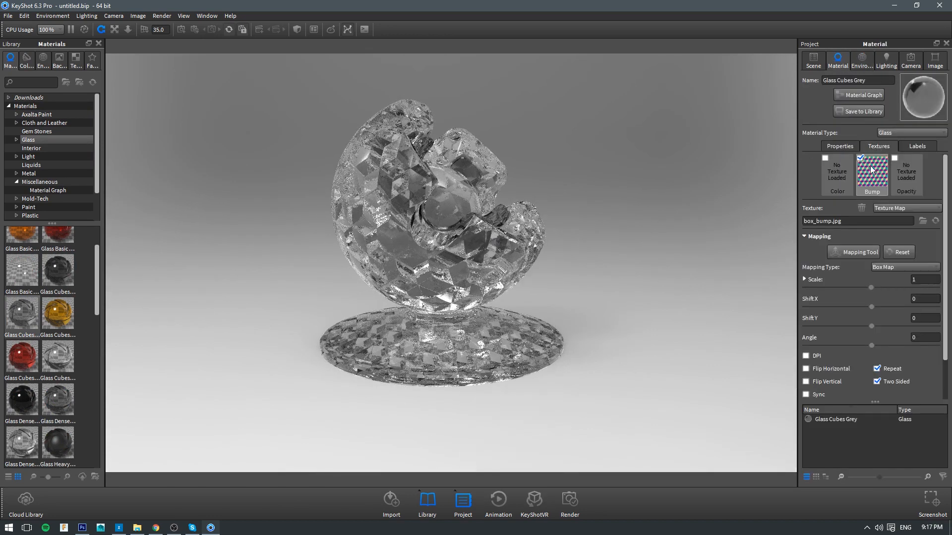
pyautogui.moveTo(872, 287); pyautogui.dragTo(810, 293)
pyautogui.moveTo(708, 298); pyautogui.dragTo(249, 372)
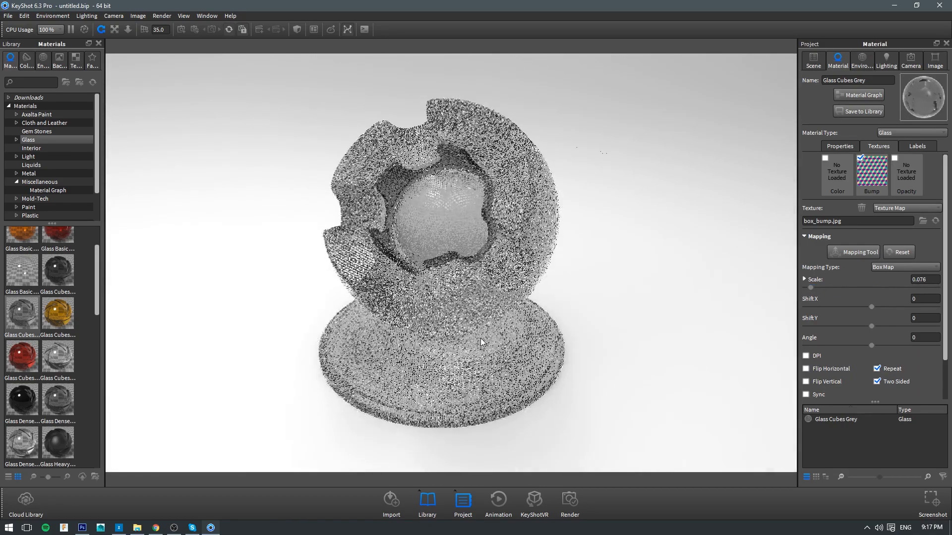
pyautogui.scroll(5, 424, 331)
pyautogui.moveTo(424, 331); pyautogui.dragTo(609, 326)
pyautogui.scroll(-5, 448, 254)
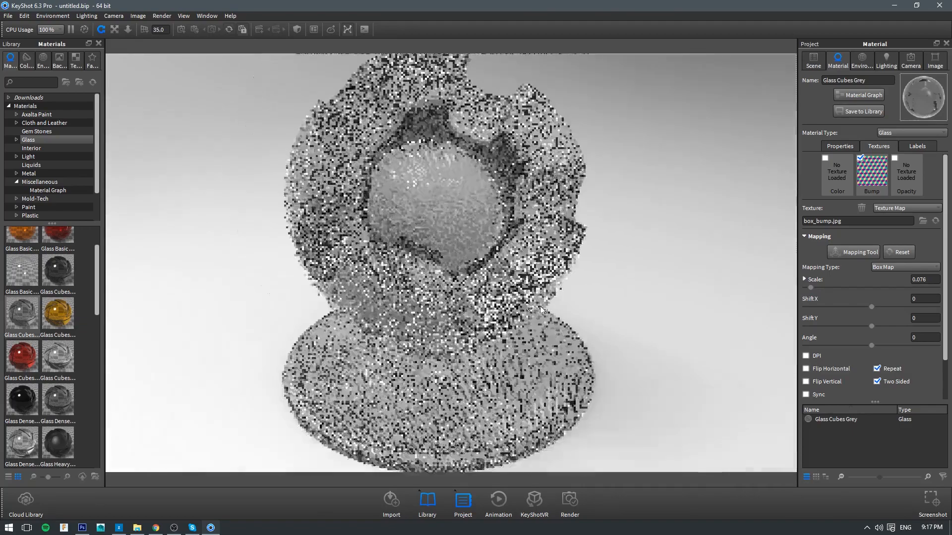
pyautogui.moveTo(448, 246); pyautogui.dragTo(602, 255)
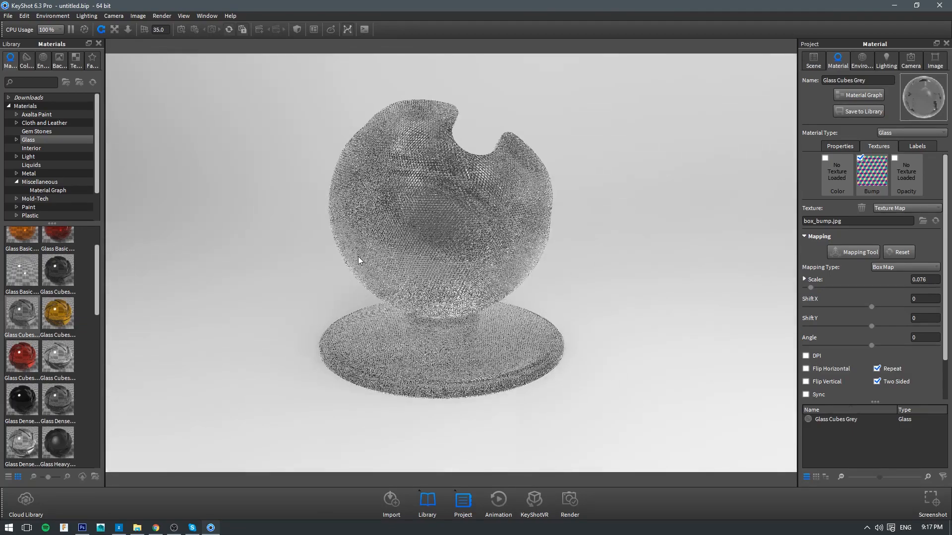
pyautogui.moveTo(358, 257); pyautogui.dragTo(516, 263)
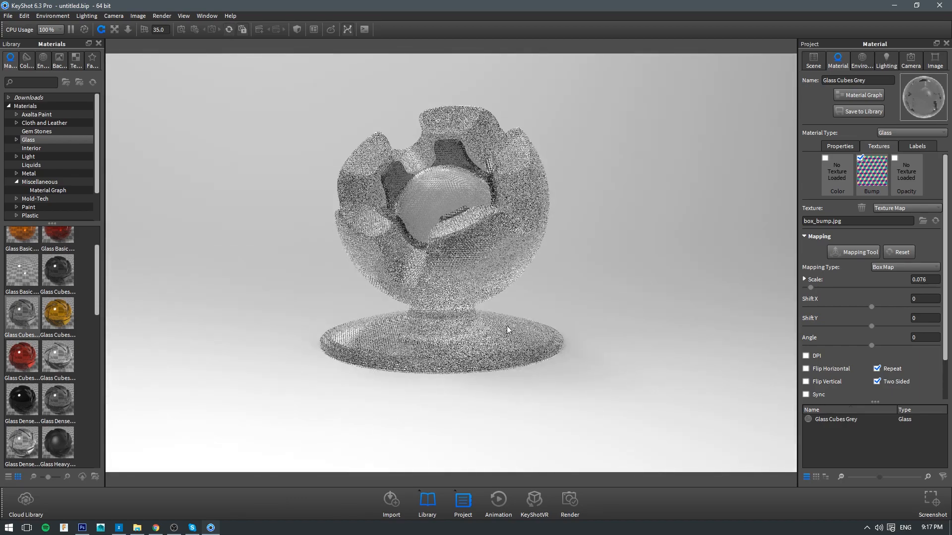
pyautogui.moveTo(454, 309); pyautogui.dragTo(476, 311)
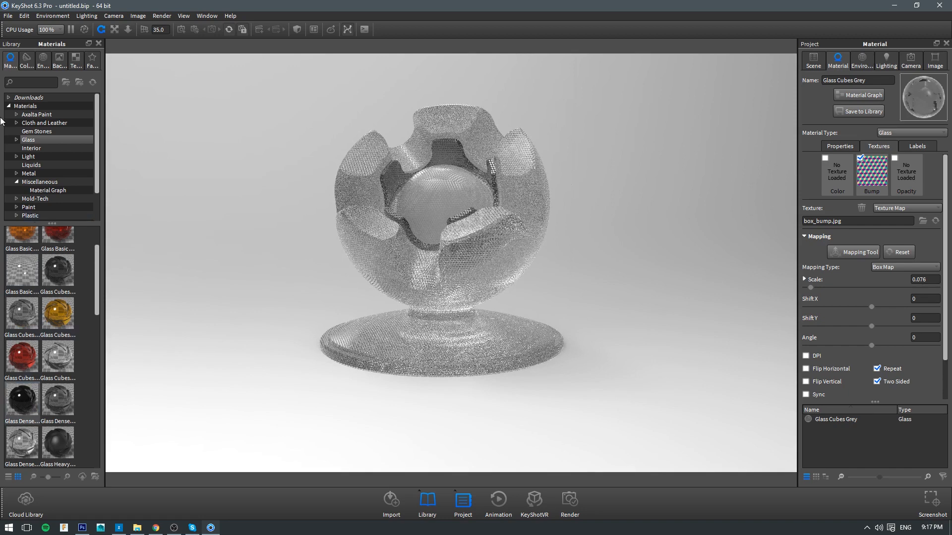
# - Apply the Anodized Grey metal material to the model and set its roughness to 0.083
pyautogui.click(30, 174)
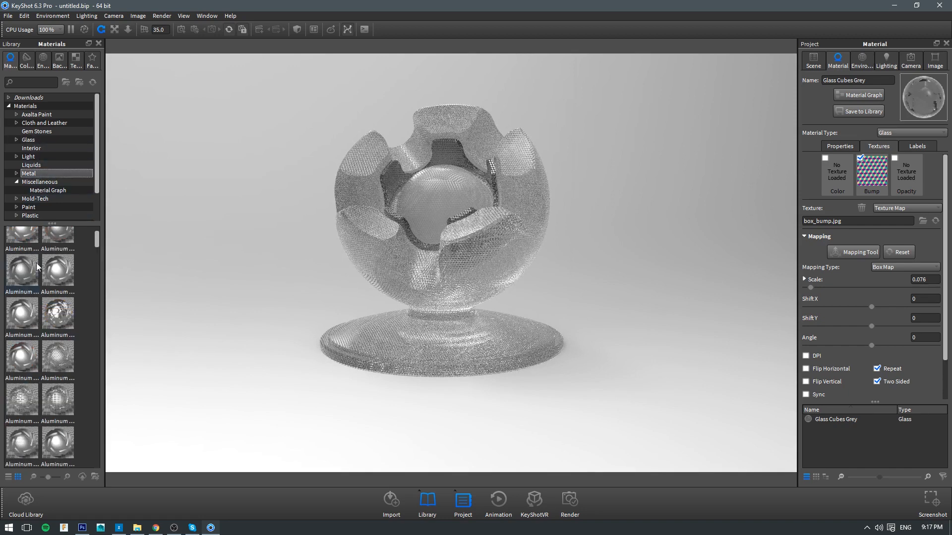
pyautogui.scroll(-5, 30, 325)
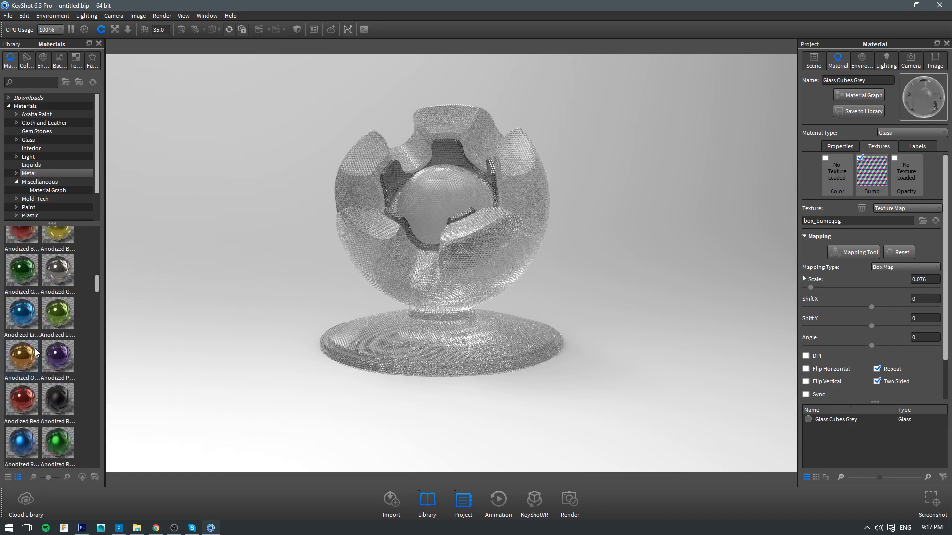
pyautogui.moveTo(56, 274); pyautogui.dragTo(317, 367)
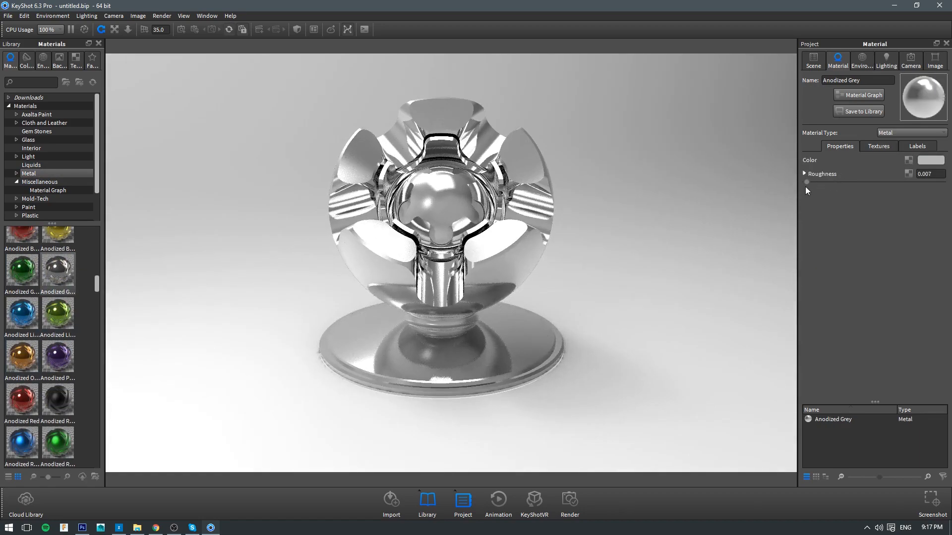
pyautogui.moveTo(808, 181)
pyautogui.mouseDown()
pyautogui.moveTo(832, 182)
pyautogui.moveTo(818, 182)
pyautogui.mouseUp()
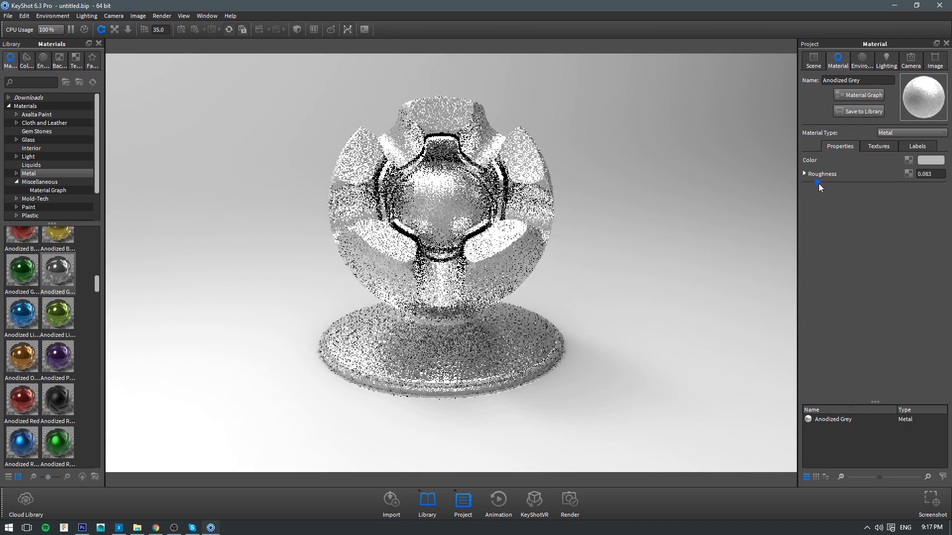
# - Change the metal material's color to black and set its roughness to 0.141
pyautogui.click(923, 160)
pyautogui.moveTo(855, 106); pyautogui.dragTo(773, 217)
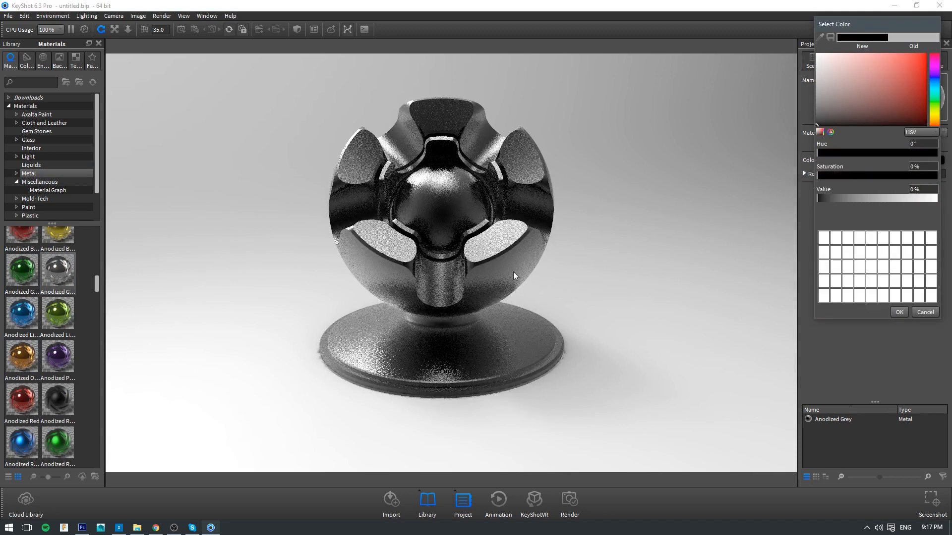
pyautogui.moveTo(513, 271)
pyautogui.mouseDown()
pyautogui.moveTo(603, 284)
pyautogui.moveTo(527, 261)
pyautogui.mouseUp()
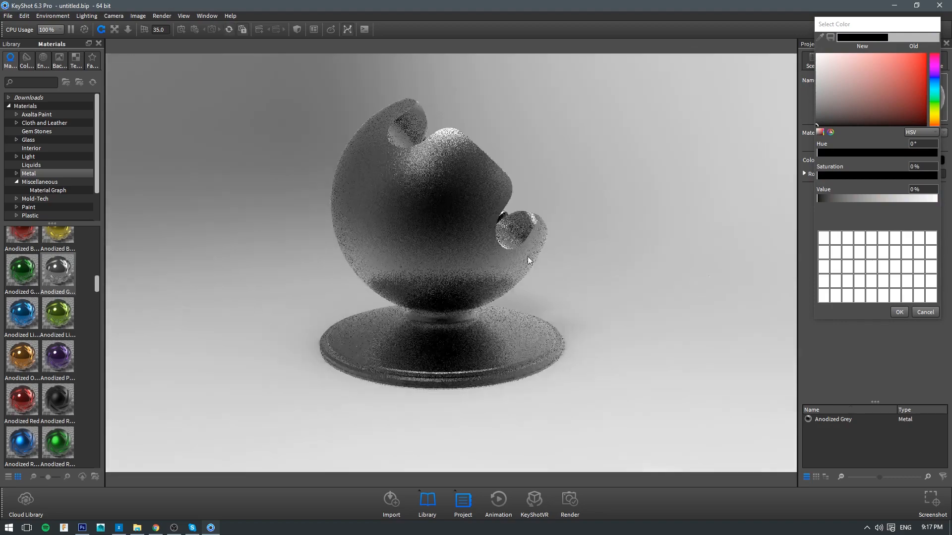
pyautogui.click(900, 311)
pyautogui.moveTo(815, 181); pyautogui.dragTo(825, 182)
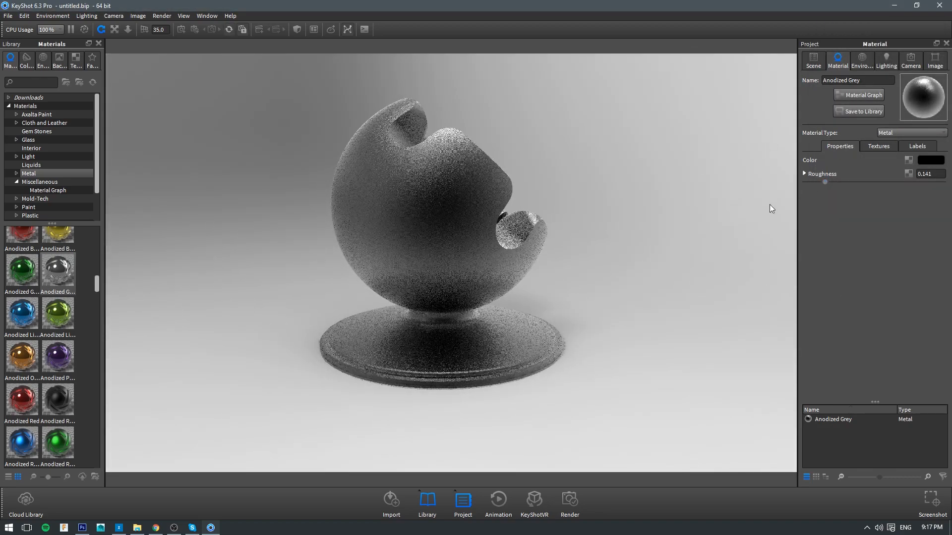
pyautogui.moveTo(534, 267); pyautogui.dragTo(551, 296)
pyautogui.moveTo(551, 296); pyautogui.dragTo(544, 255, button='middle')
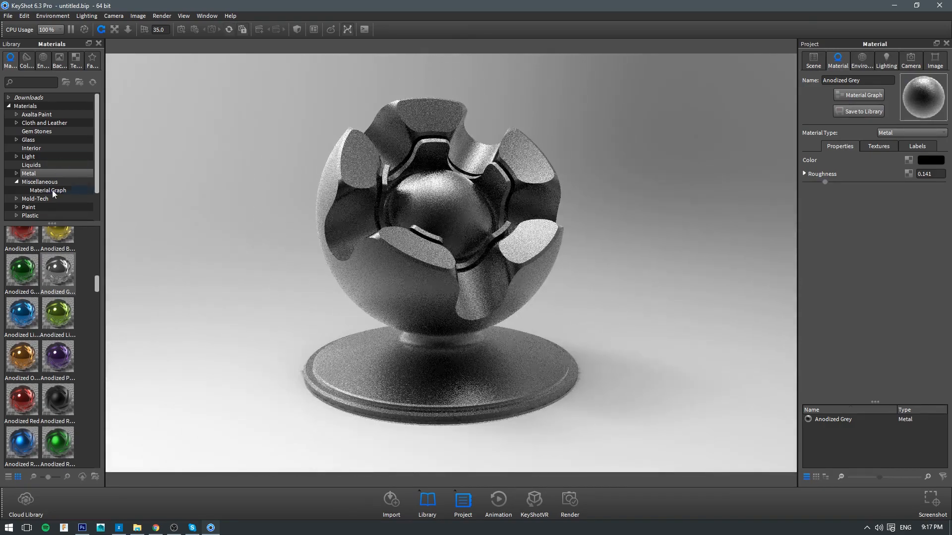
# - Apply the Rainbow Gradient material from the Miscellaneous library to the model and view its material graph
pyautogui.click(50, 182)
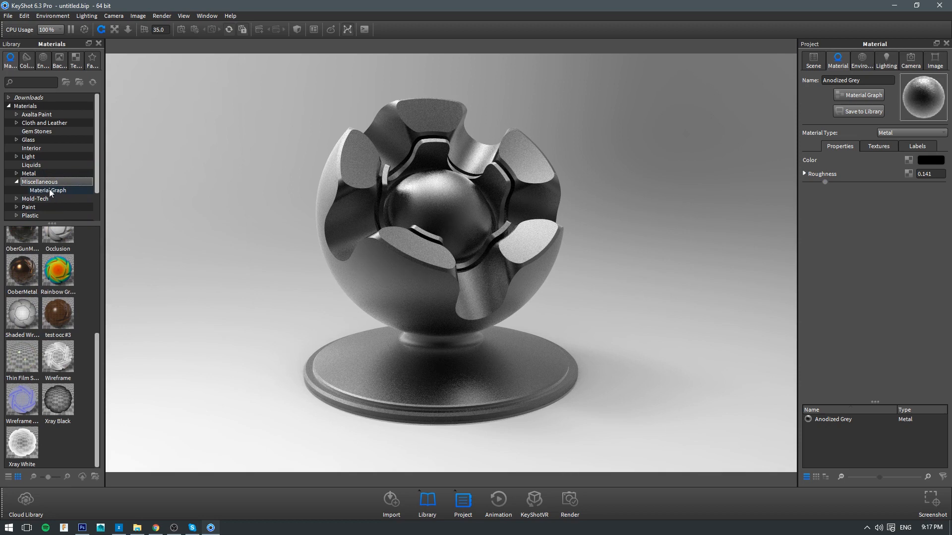
pyautogui.moveTo(49, 305)
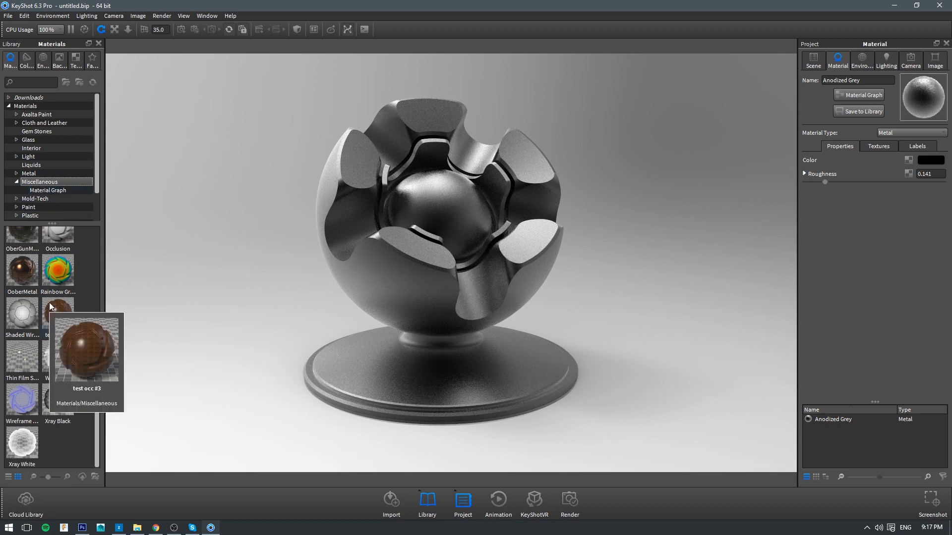
pyautogui.click(85, 252)
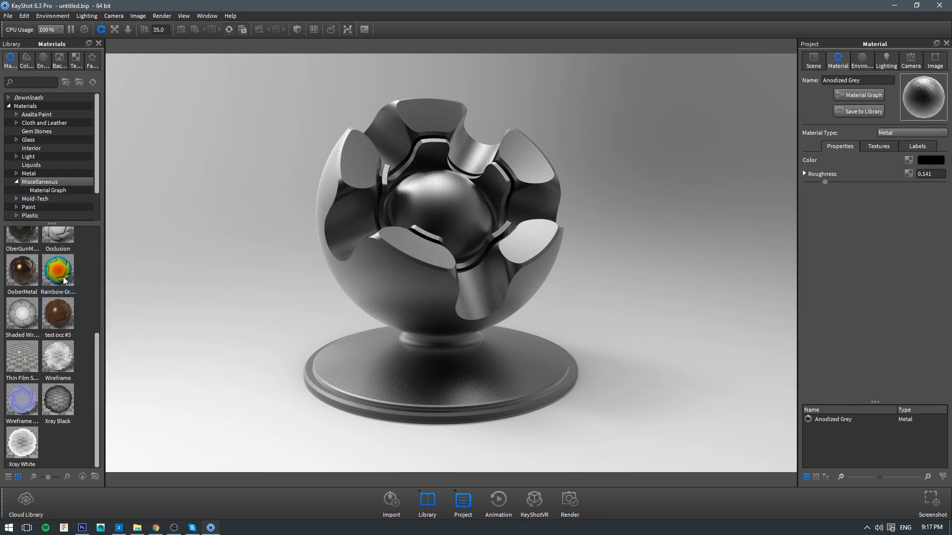
pyautogui.moveTo(56, 268); pyautogui.dragTo(447, 228)
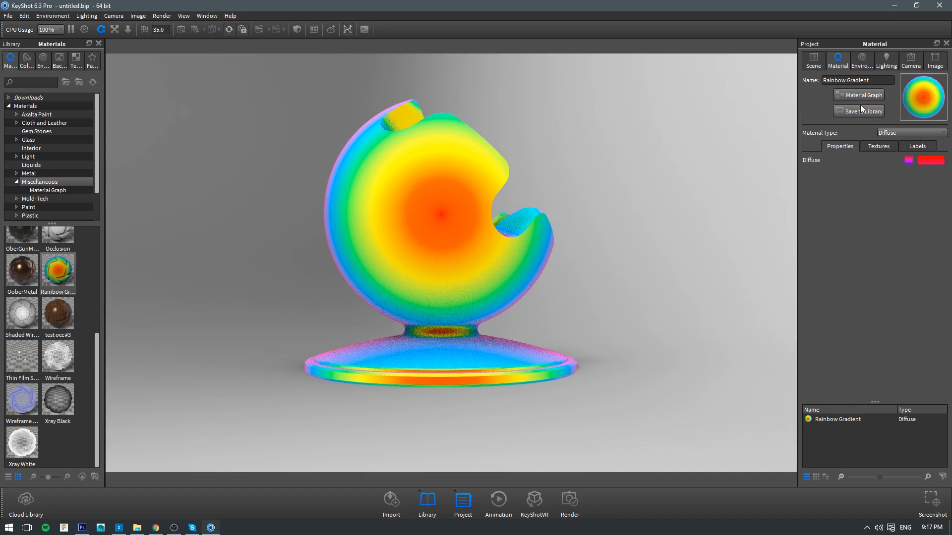
pyautogui.click(857, 95)
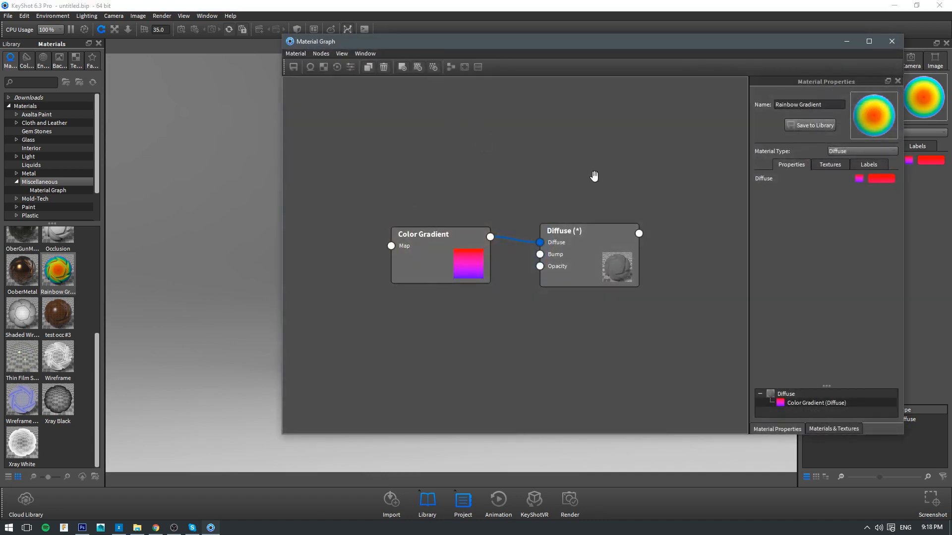
pyautogui.click(891, 41)
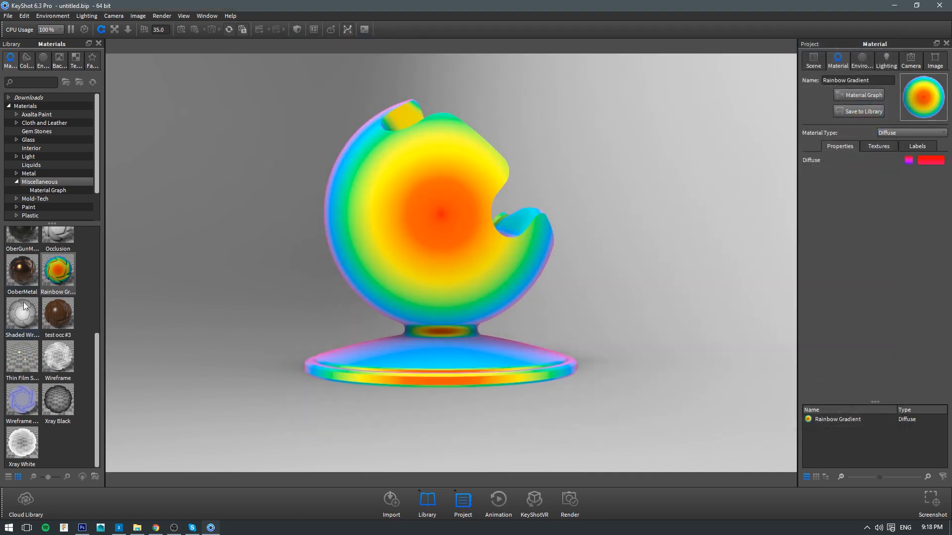
# - Apply the Infrared Gradient material to the model, view it from several angles, and replace it with Matte White
pyautogui.scroll(3, 23, 302)
pyautogui.moveTo(11, 273); pyautogui.dragTo(427, 327)
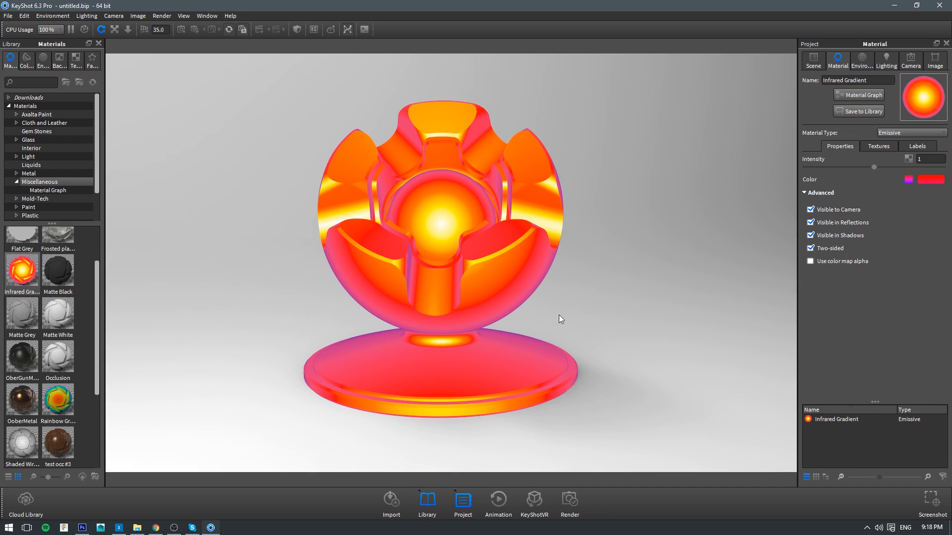
pyautogui.moveTo(559, 315); pyautogui.dragTo(566, 302, button='middle')
pyautogui.moveTo(418, 279); pyautogui.dragTo(601, 282)
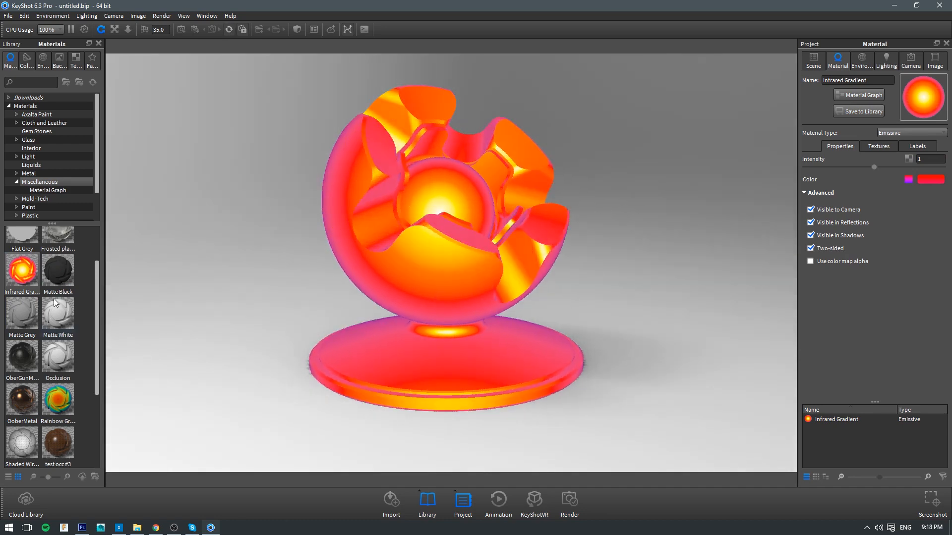
pyautogui.moveTo(433, 252); pyautogui.dragTo(24, 278)
pyautogui.moveTo(53, 315); pyautogui.dragTo(329, 260)
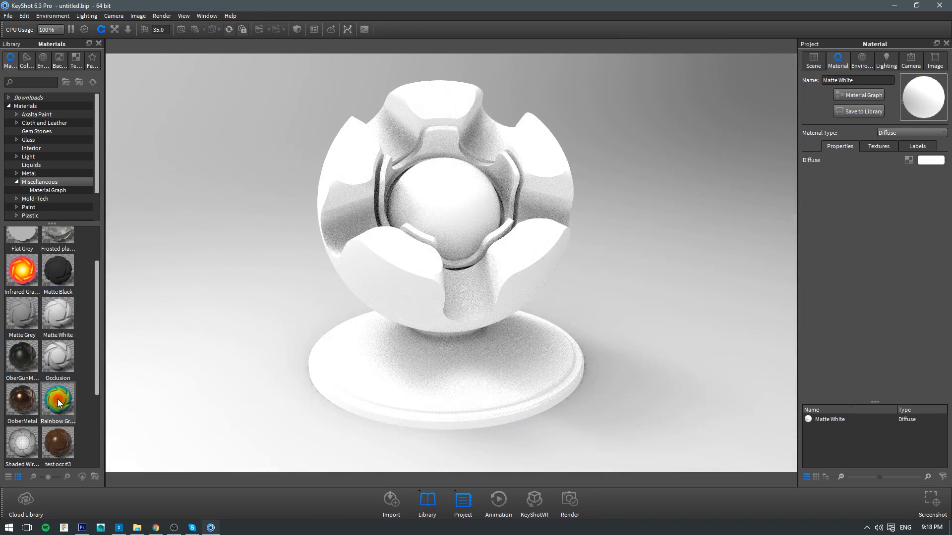
# - Apply the OberGunMetal material from the Miscellaneous library to the model and view it from behind
pyautogui.scroll(-3, 55, 401)
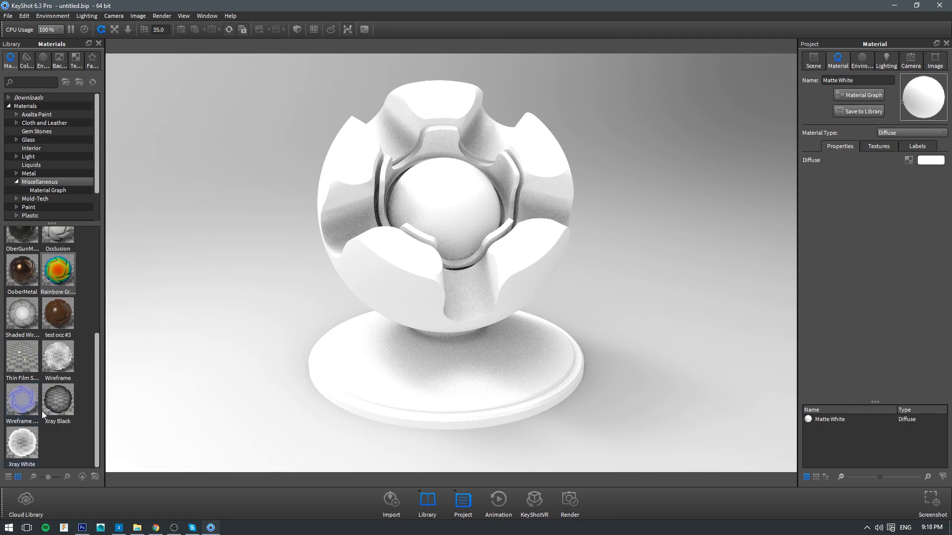
pyautogui.scroll(5, 43, 362)
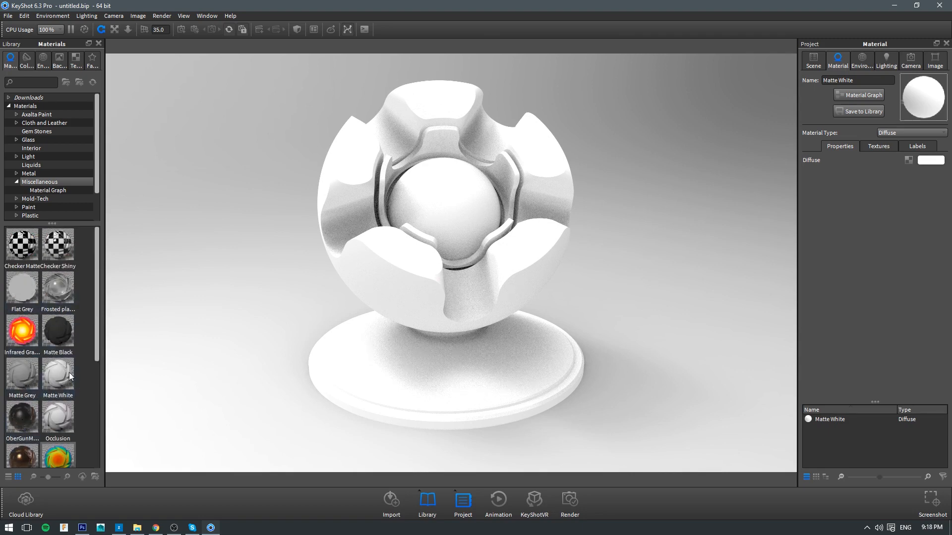
pyautogui.moveTo(22, 414); pyautogui.dragTo(367, 271)
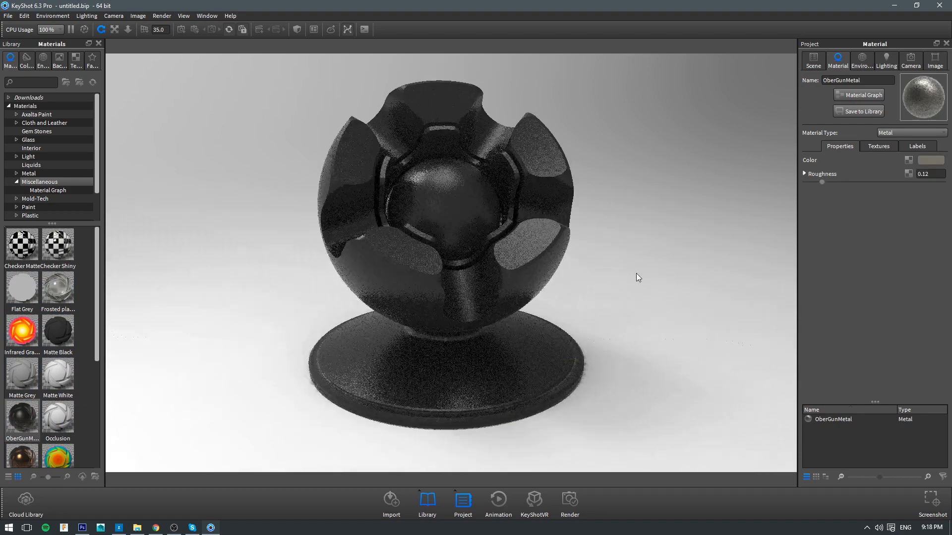
pyautogui.moveTo(569, 260); pyautogui.dragTo(503, 246)
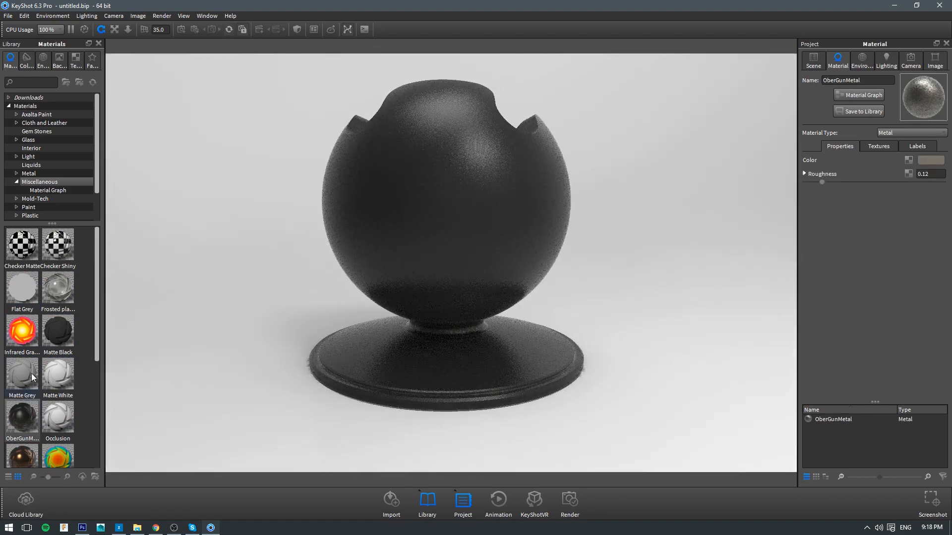
# - Apply the OoberMetal material from the Miscellaneous library to the model
pyautogui.scroll(-3, 32, 373)
pyautogui.moveTo(24, 332); pyautogui.dragTo(362, 284)
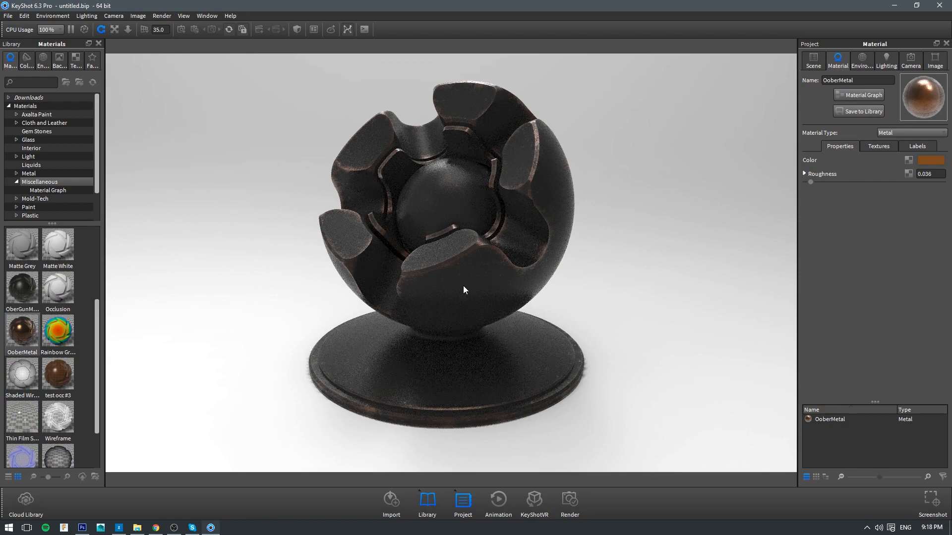
# - Examine the OoberMetal finish on the model's edges and inner ball up close from several angles
pyautogui.scroll(3, 446, 273)
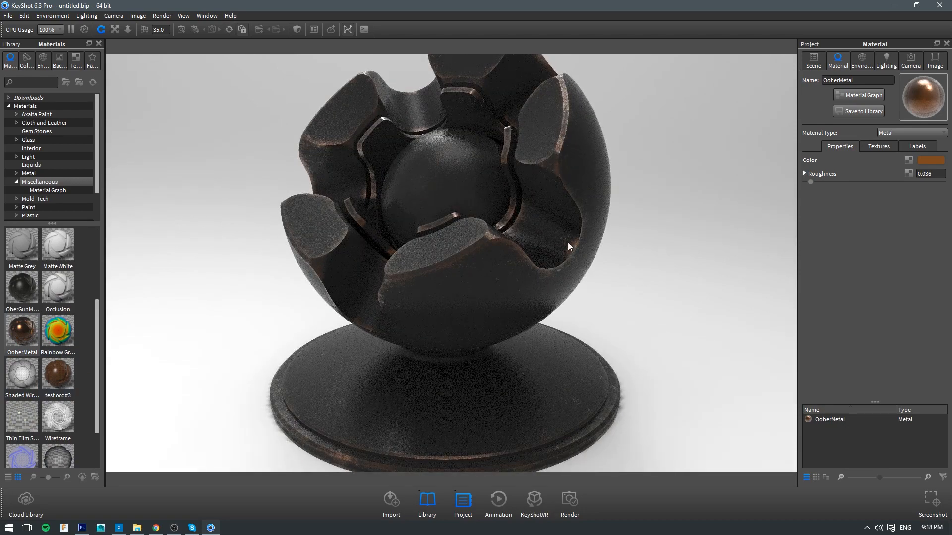
pyautogui.moveTo(568, 244)
pyautogui.mouseDown()
pyautogui.moveTo(669, 259)
pyautogui.moveTo(585, 261)
pyautogui.moveTo(587, 243)
pyautogui.moveTo(572, 244)
pyautogui.mouseUp()
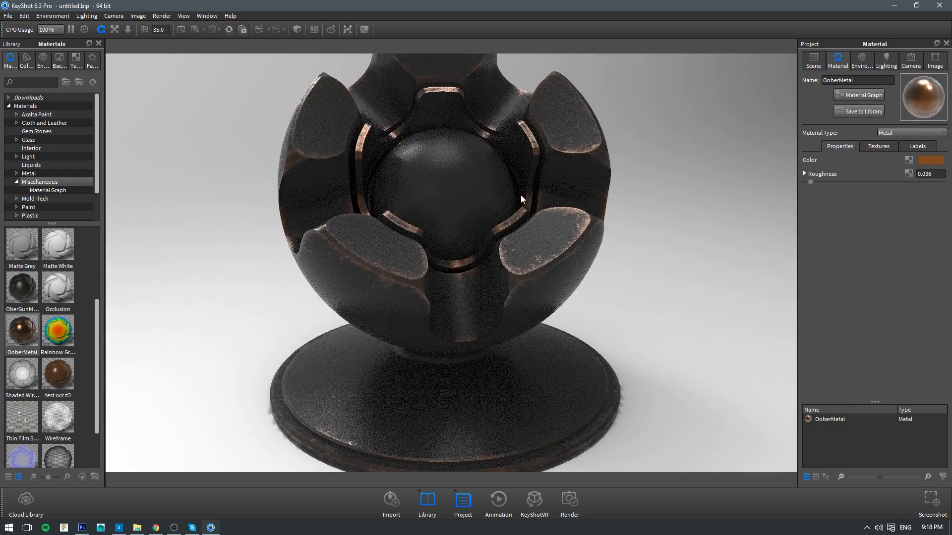
pyautogui.moveTo(521, 195); pyautogui.dragTo(479, 220)
pyautogui.moveTo(480, 220); pyautogui.dragTo(448, 226, button='middle')
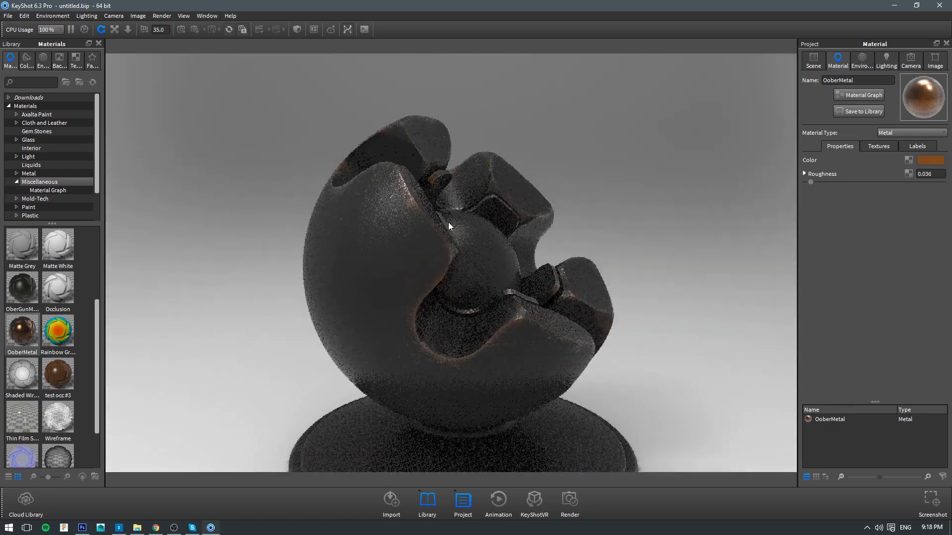
pyautogui.scroll(5, 446, 223)
pyautogui.moveTo(446, 223); pyautogui.dragTo(367, 257)
pyautogui.scroll(1, 365, 256)
pyautogui.scroll(1, 364, 253)
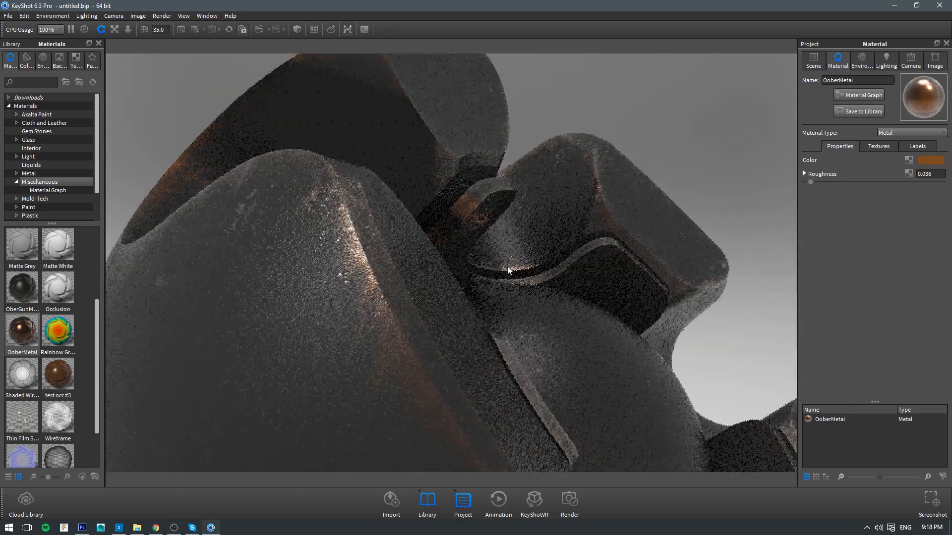
pyautogui.scroll(-5, 507, 266)
pyautogui.moveTo(496, 250); pyautogui.dragTo(483, 118, button='middle')
pyautogui.scroll(-5, 565, 211)
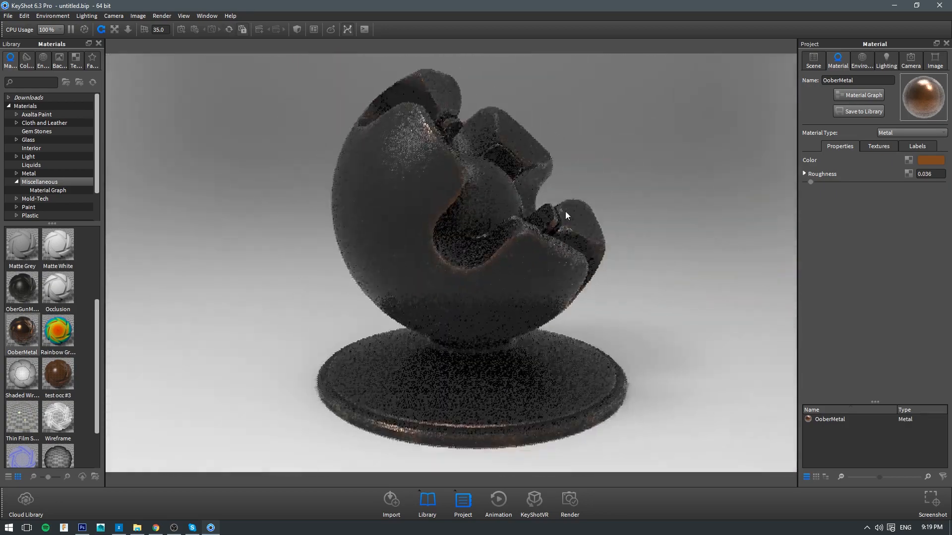
pyautogui.moveTo(565, 212); pyautogui.dragTo(496, 263)
pyautogui.scroll(6, 499, 269)
pyautogui.scroll(2, 494, 262)
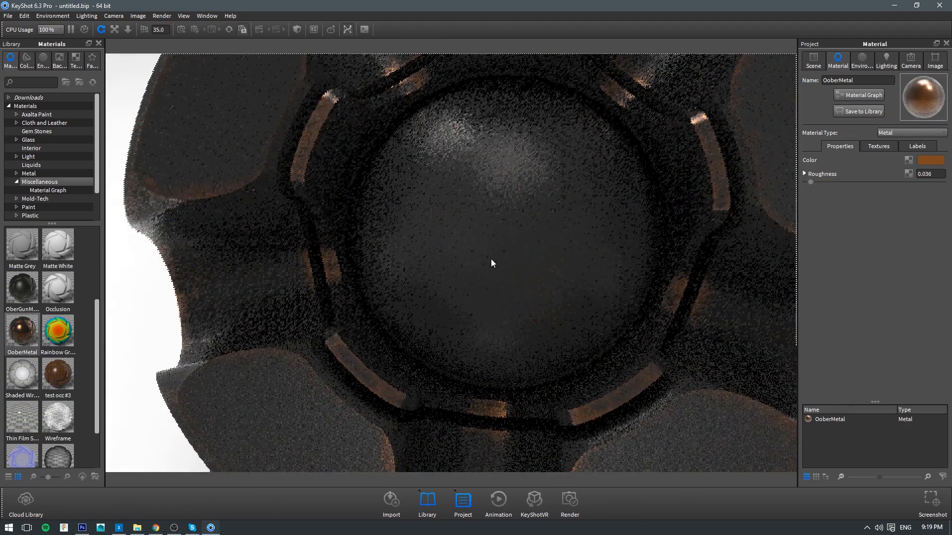
# - Change the OoberMetal base metal color to a pink with hue 331° and view the result on the model
pyautogui.click(925, 160)
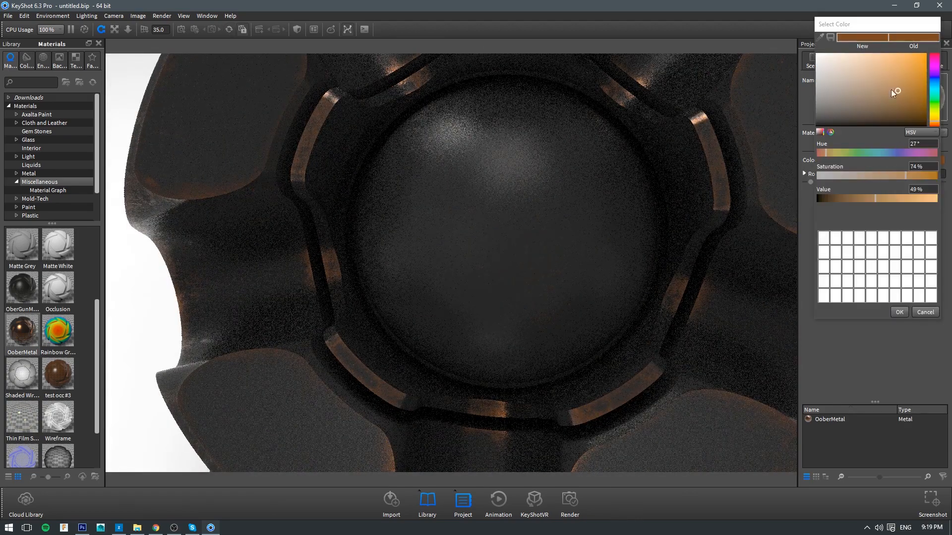
pyautogui.moveTo(934, 72); pyautogui.dragTo(934, 59)
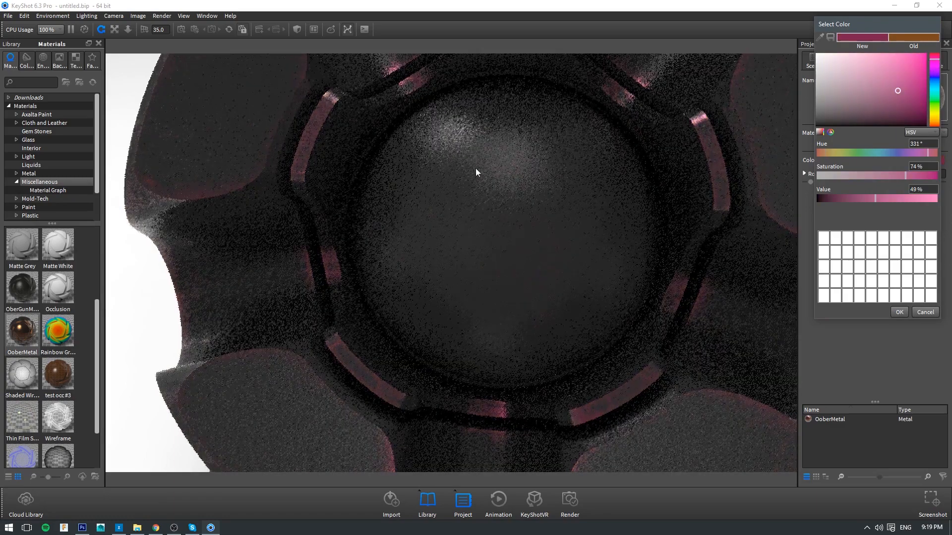
pyautogui.scroll(-5, 503, 227)
pyautogui.moveTo(503, 224); pyautogui.dragTo(576, 233)
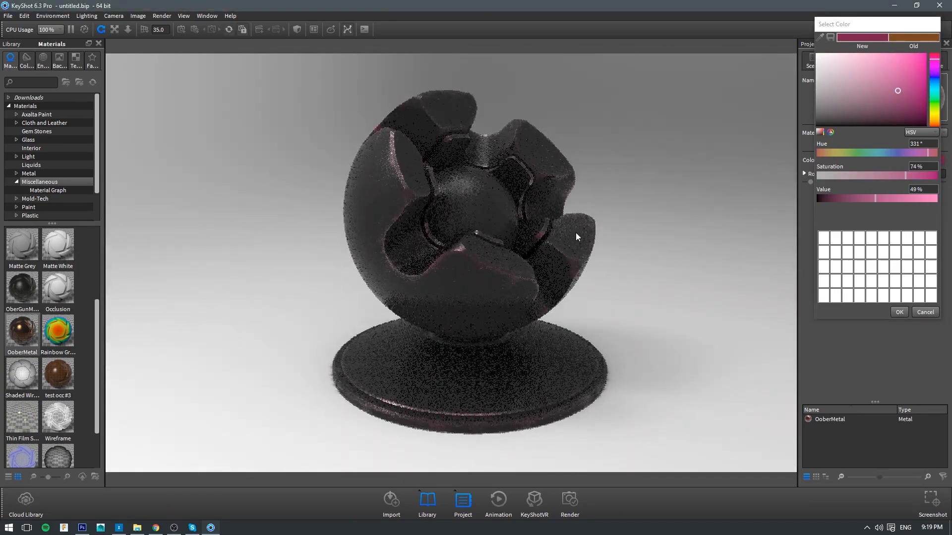
pyautogui.click(900, 312)
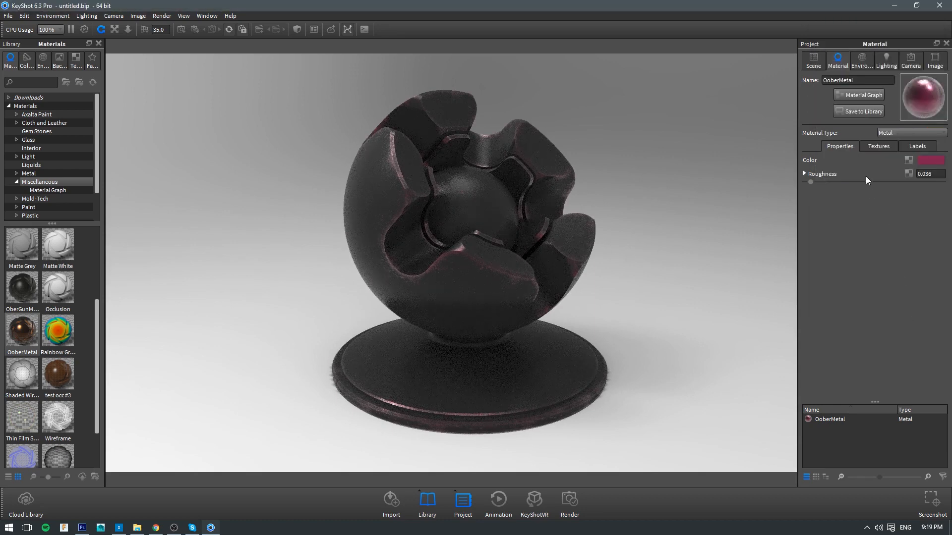
pyautogui.moveTo(617, 237); pyautogui.dragTo(589, 244)
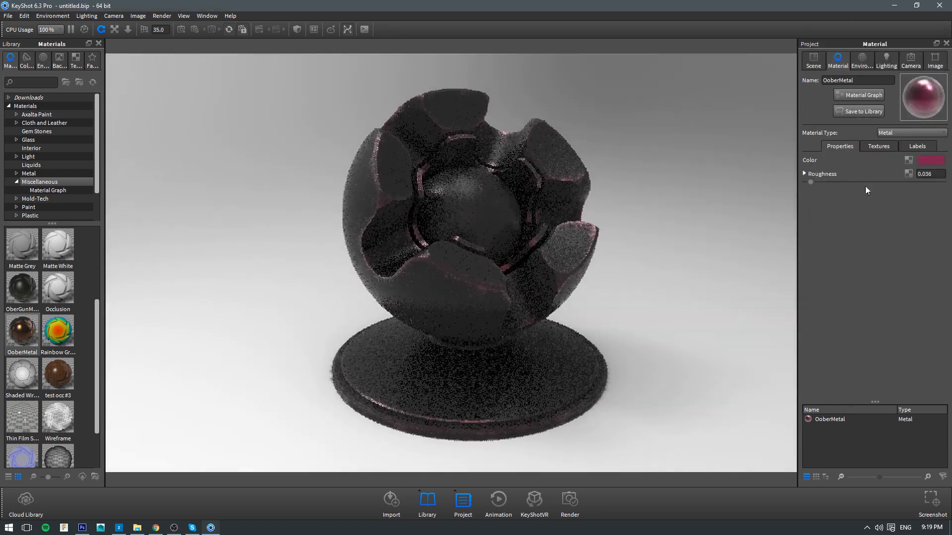
# - Open OoberMetal's material graph and spread out the Metal, Paint and Occlusion nodes
pyautogui.click(855, 98)
pyautogui.scroll(-1, 610, 318)
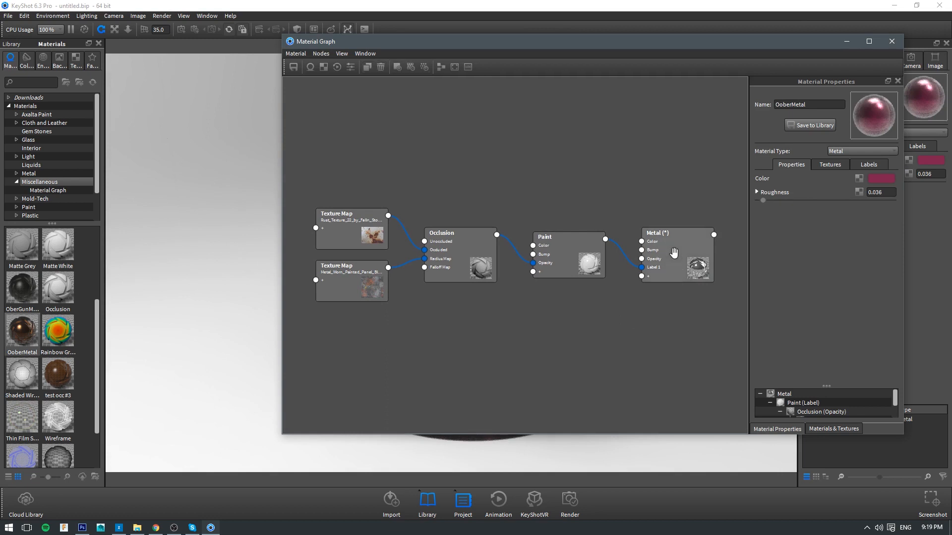
pyautogui.moveTo(675, 239)
pyautogui.mouseDown()
pyautogui.moveTo(679, 169)
pyautogui.moveTo(648, 191)
pyautogui.mouseUp()
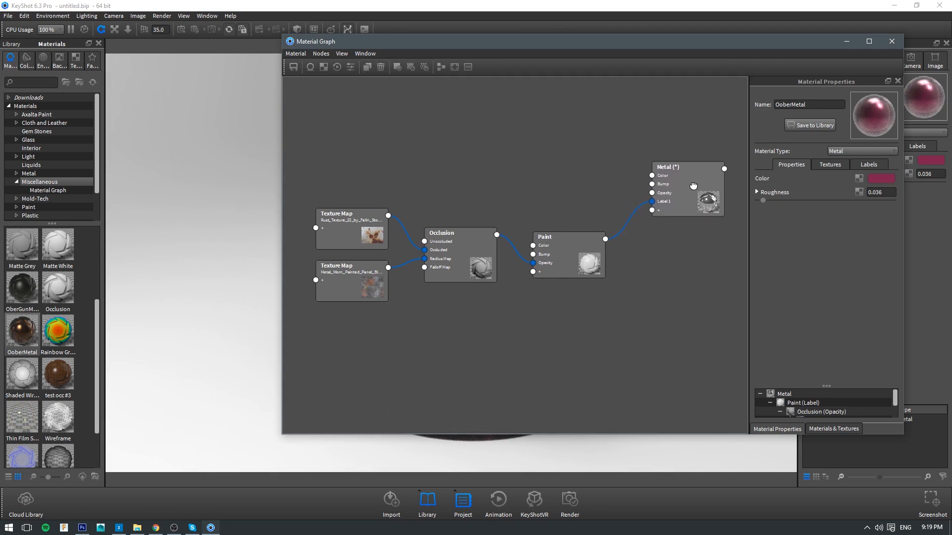
pyautogui.moveTo(575, 256)
pyautogui.mouseDown()
pyautogui.moveTo(576, 232)
pyautogui.moveTo(590, 368)
pyautogui.mouseUp()
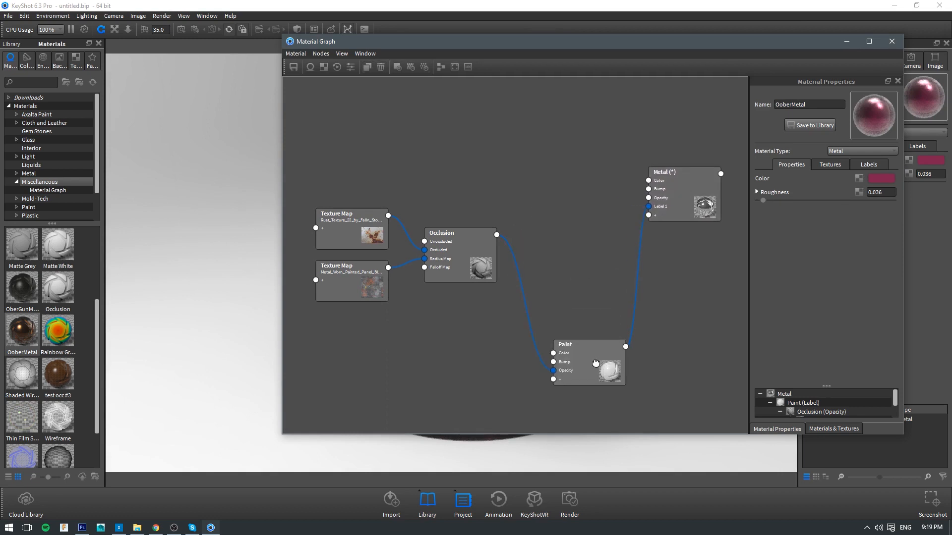
pyautogui.moveTo(470, 259); pyautogui.dragTo(471, 283)
pyautogui.moveTo(575, 369)
pyautogui.mouseDown()
pyautogui.moveTo(540, 371)
pyautogui.moveTo(558, 371)
pyautogui.mouseUp()
pyautogui.moveTo(703, 184); pyautogui.dragTo(700, 238)
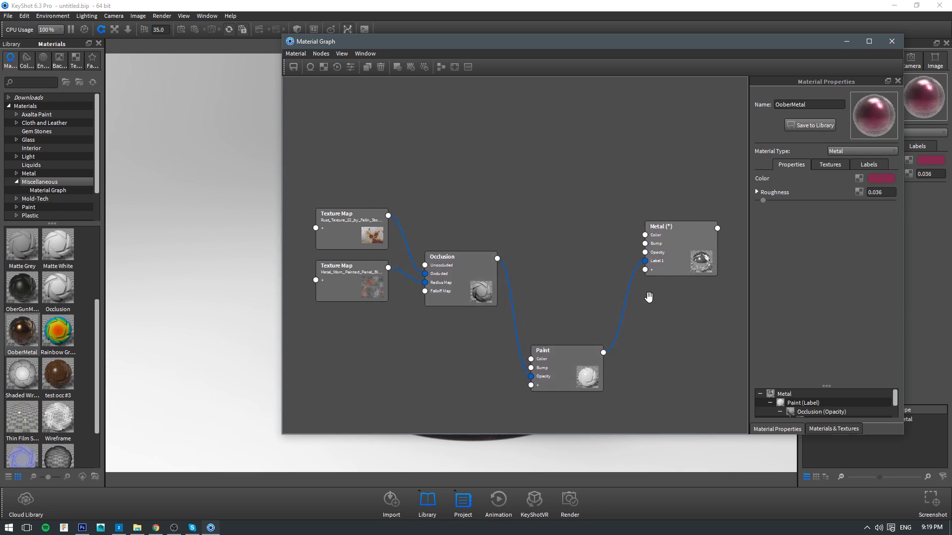
pyautogui.moveTo(547, 352); pyautogui.dragTo(555, 334)
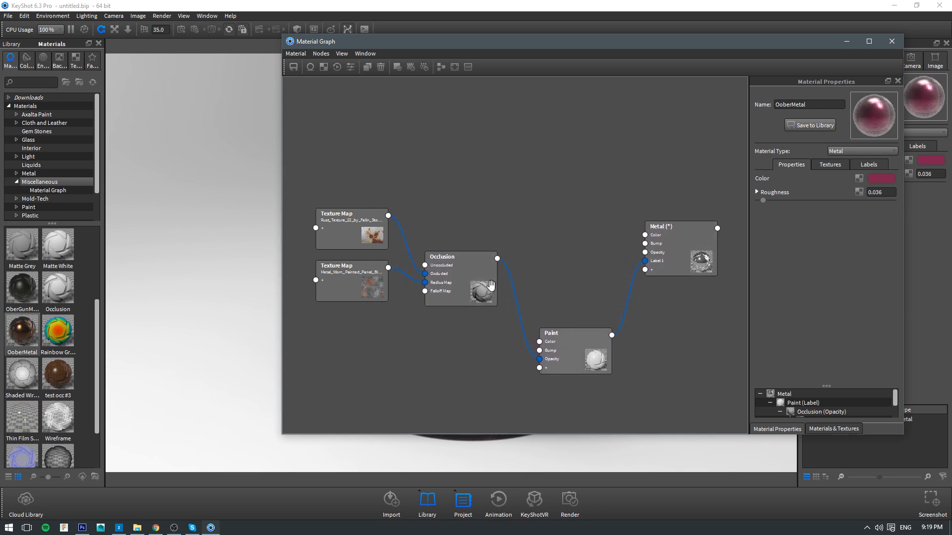
pyautogui.moveTo(452, 282)
pyautogui.mouseDown()
pyautogui.moveTo(471, 274)
pyautogui.moveTo(452, 286)
pyautogui.mouseUp()
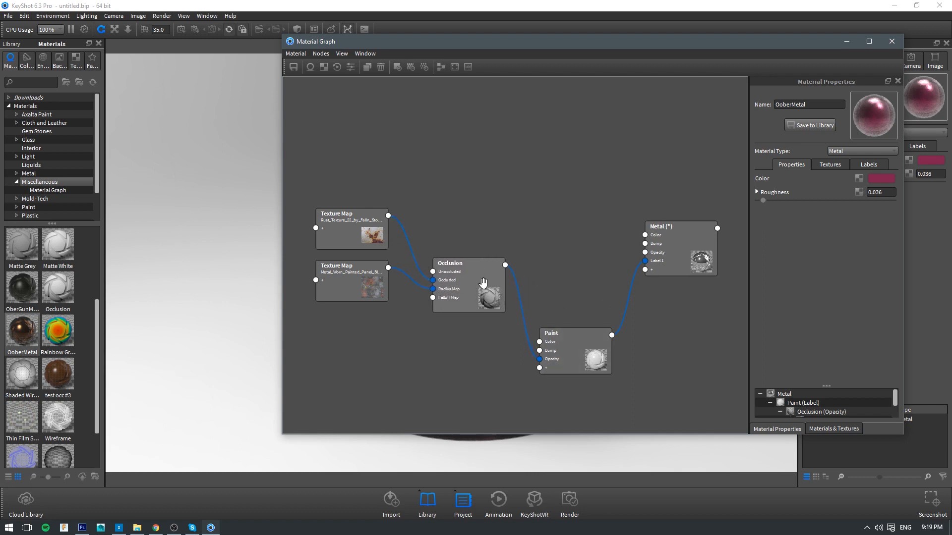
# - Set the base metal's color to a pale copper with hue 17°, saturation 34% and value 80%
pyautogui.moveTo(537, 48); pyautogui.dragTo(209, 102)
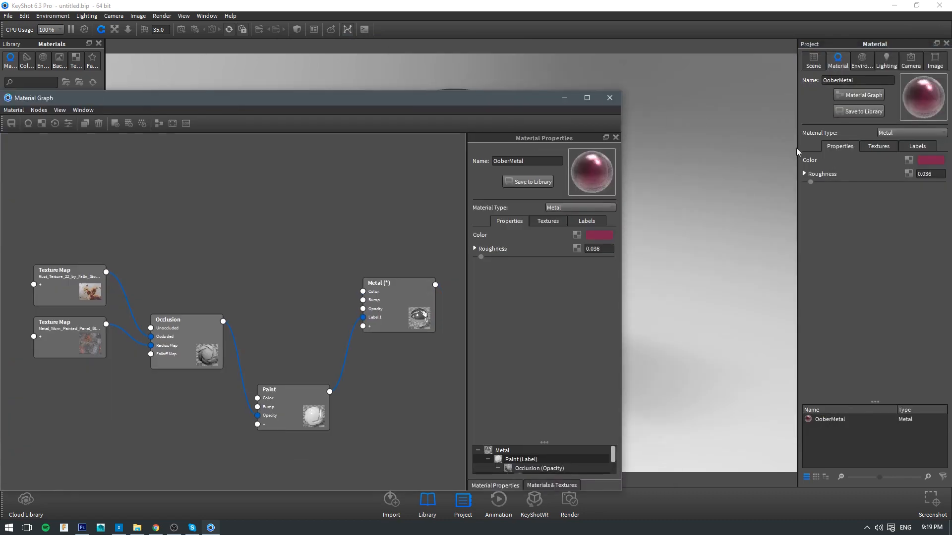
pyautogui.click(922, 163)
pyautogui.click(932, 120)
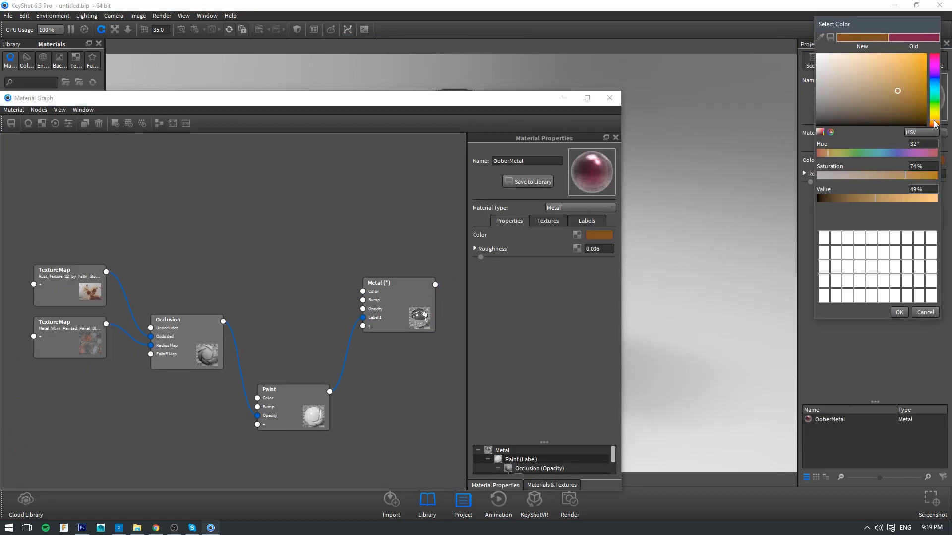
pyautogui.click(935, 83)
pyautogui.click(923, 74)
pyautogui.click(936, 123)
pyautogui.click(911, 89)
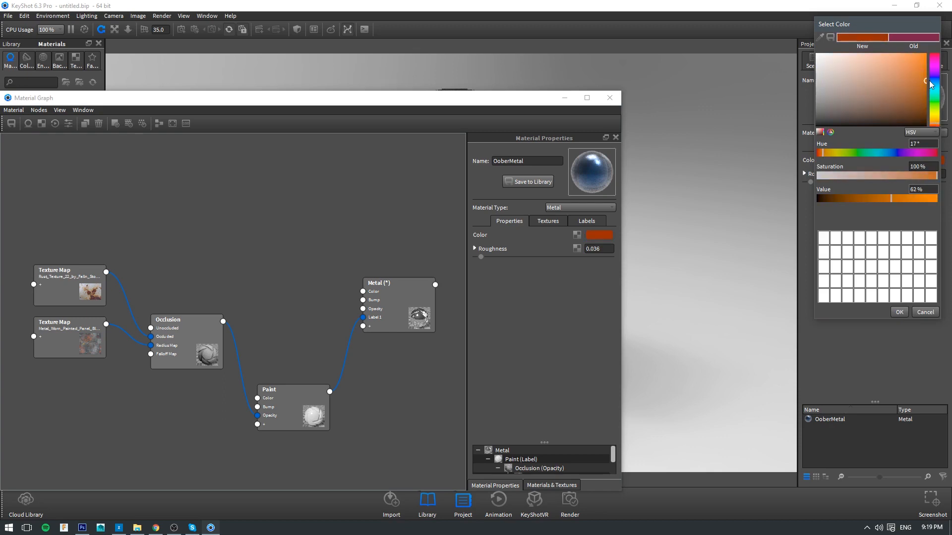
pyautogui.click(925, 69)
pyautogui.moveTo(503, 101)
pyautogui.mouseDown()
pyautogui.moveTo(545, 156)
pyautogui.moveTo(750, 322)
pyautogui.moveTo(705, 278)
pyautogui.mouseUp()
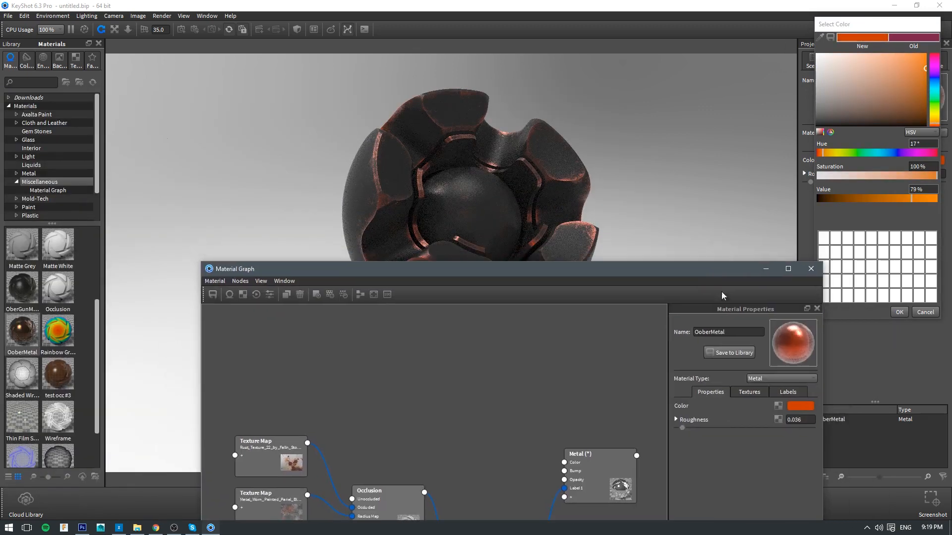
pyautogui.click(852, 68)
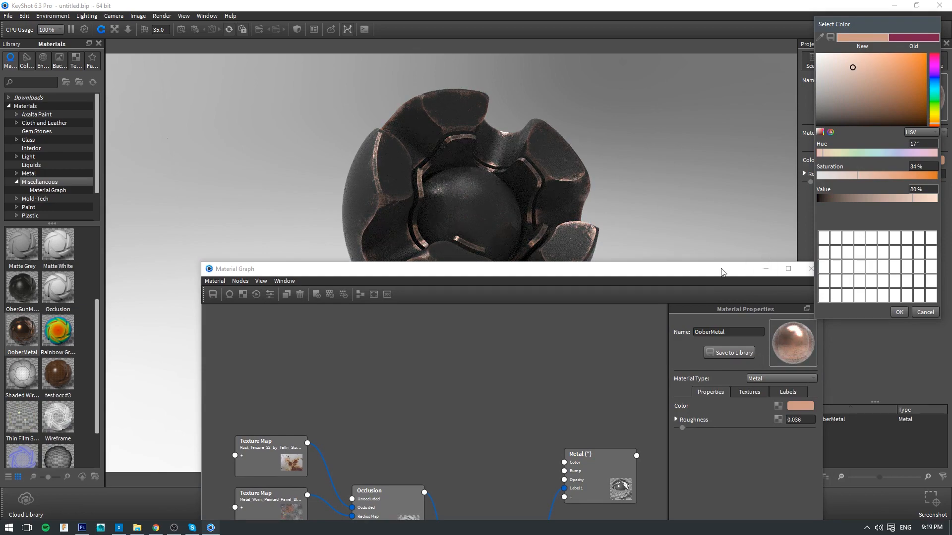
# - Rearrange the two Texture Map nodes feeding the Occlusion node and bring the model into view beside the graph
pyautogui.moveTo(721, 273); pyautogui.dragTo(787, 51)
pyautogui.moveTo(459, 290); pyautogui.dragTo(464, 286)
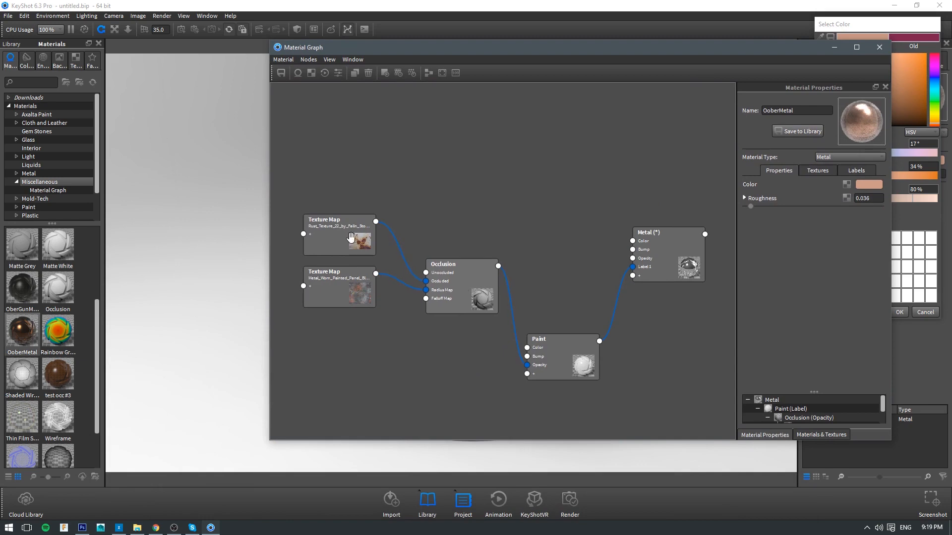
pyautogui.moveTo(350, 237); pyautogui.dragTo(372, 172)
pyautogui.moveTo(333, 305); pyautogui.dragTo(335, 369)
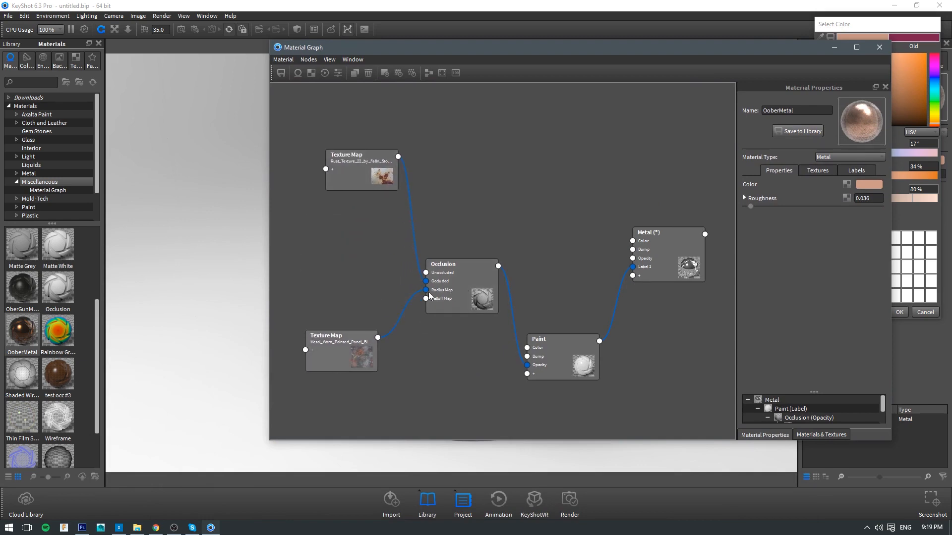
pyautogui.moveTo(430, 50); pyautogui.dragTo(711, 44)
pyautogui.scroll(5, 460, 259)
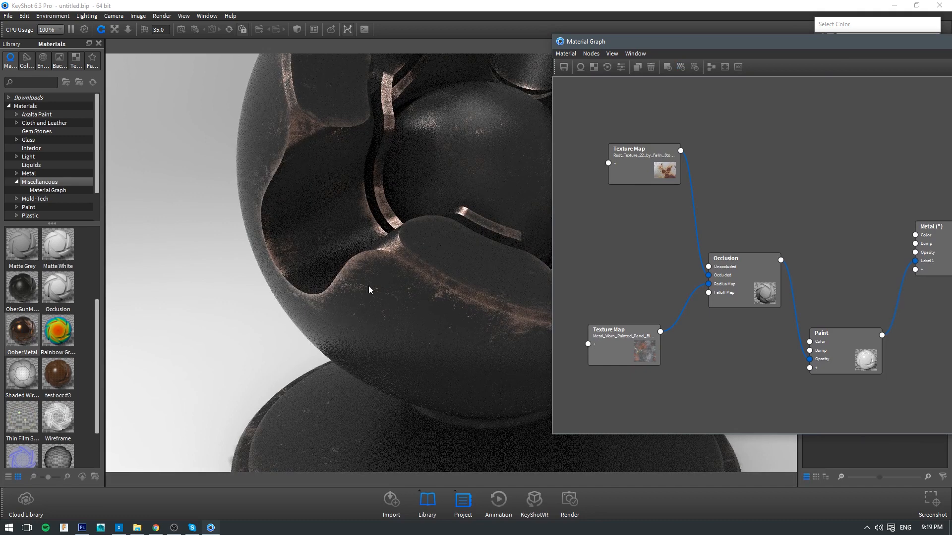
pyautogui.moveTo(646, 170); pyautogui.dragTo(604, 235)
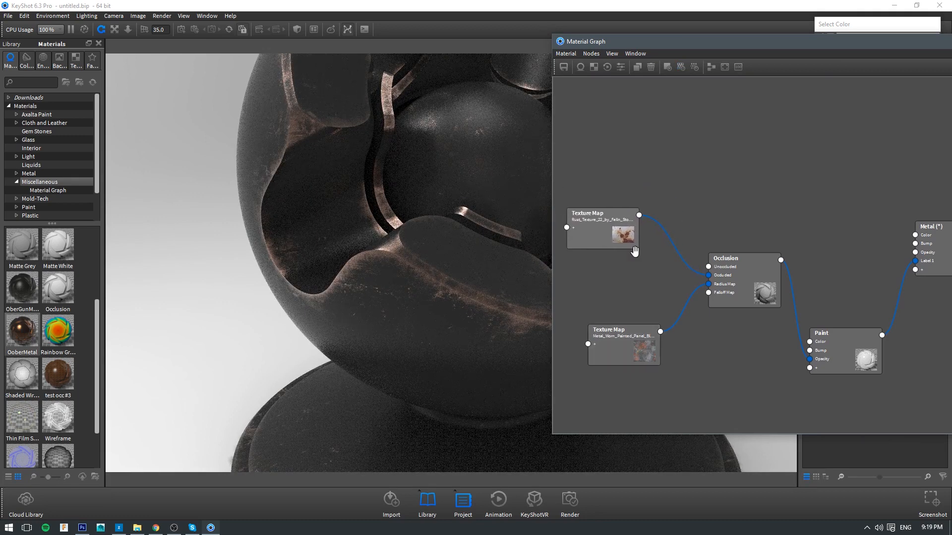
pyautogui.moveTo(756, 34); pyautogui.dragTo(755, 35)
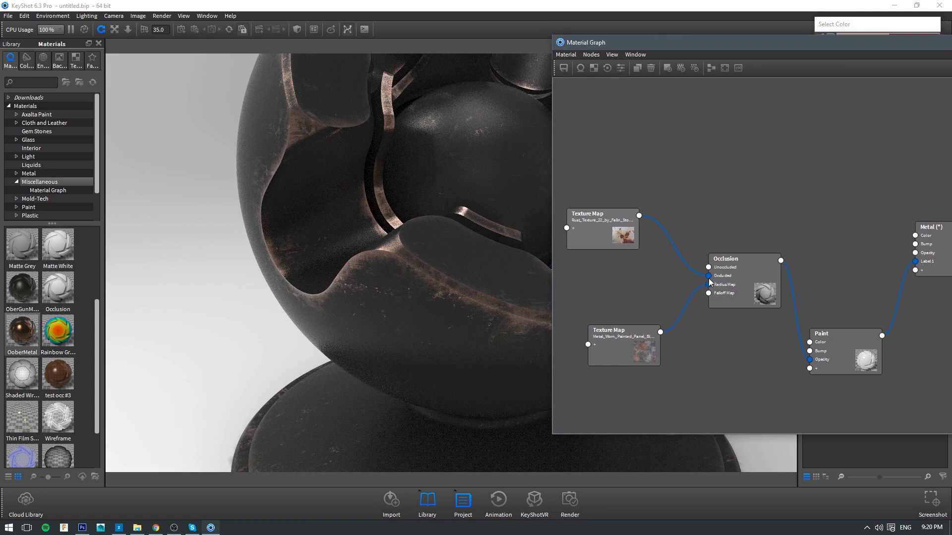
# - Disconnect and reconnect the texture maps on the Occlusion node's Radius Map and Occluded inputs one at a time, comparing the model
pyautogui.moveTo(708, 285); pyautogui.dragTo(669, 298)
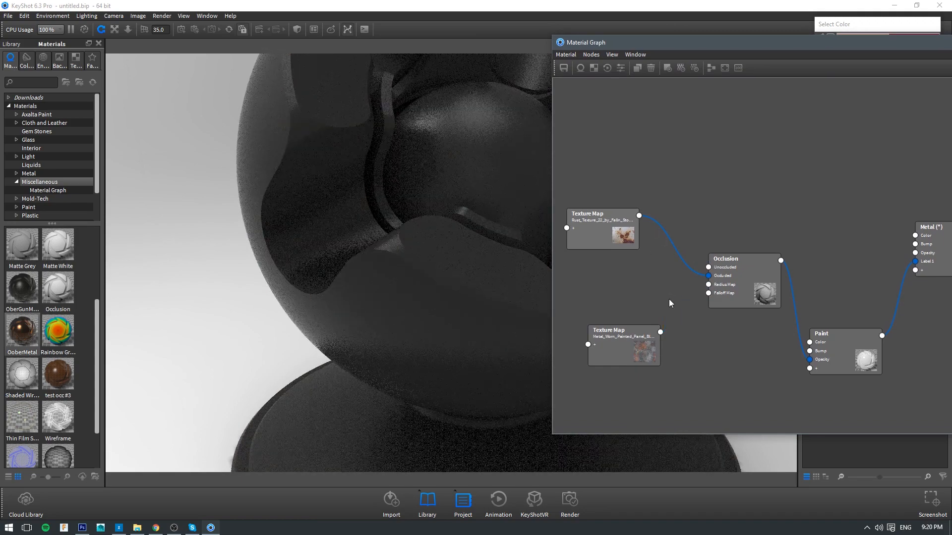
pyautogui.moveTo(661, 332); pyautogui.dragTo(708, 284)
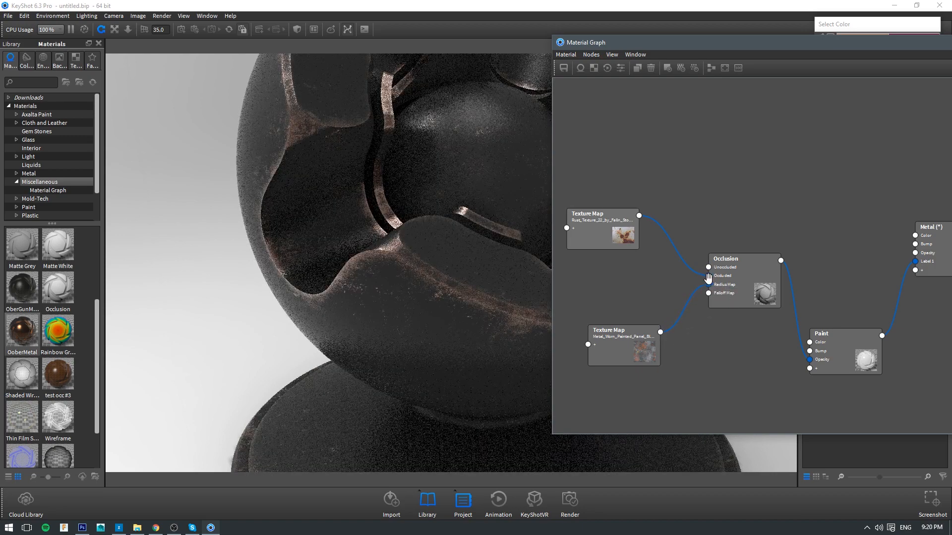
pyautogui.moveTo(705, 279); pyautogui.dragTo(659, 272)
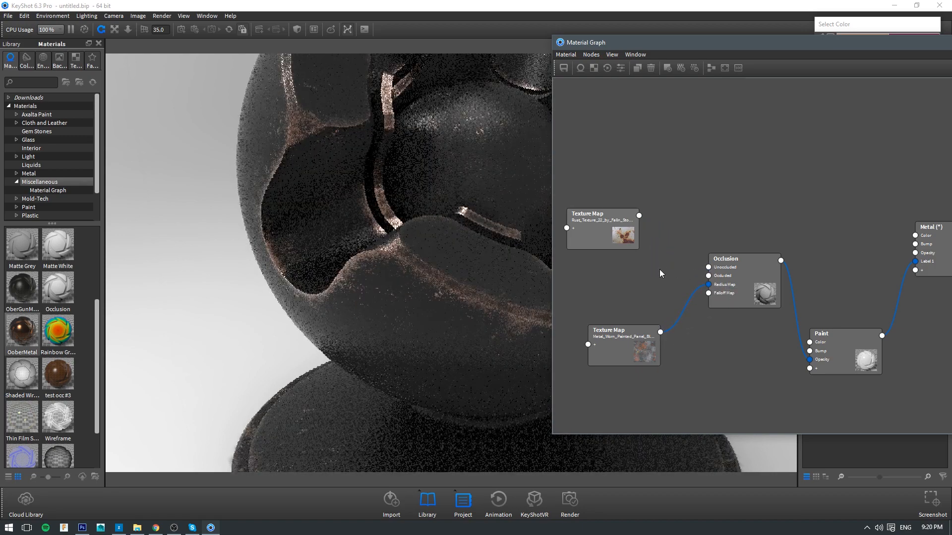
pyautogui.scroll(-5, 323, 257)
pyautogui.moveTo(409, 272); pyautogui.dragTo(382, 275)
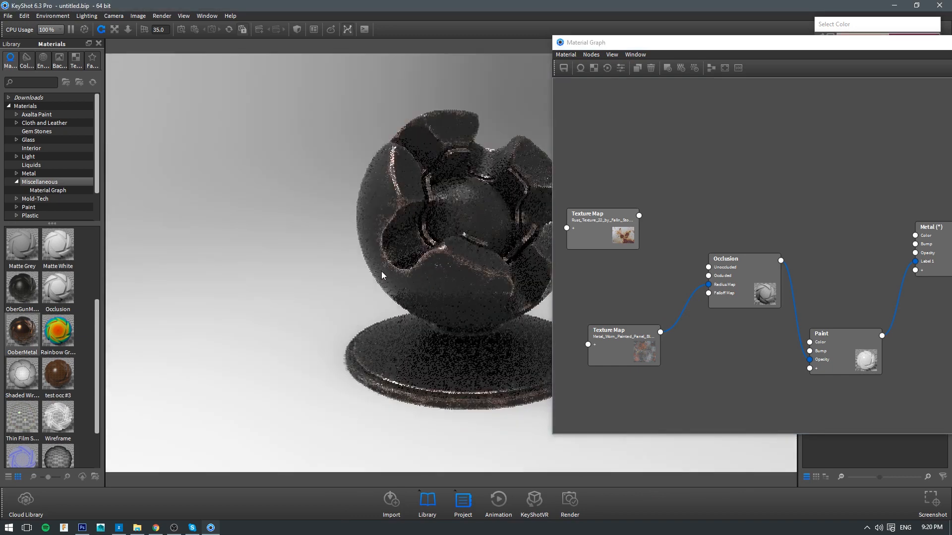
pyautogui.moveTo(636, 215); pyautogui.dragTo(708, 276)
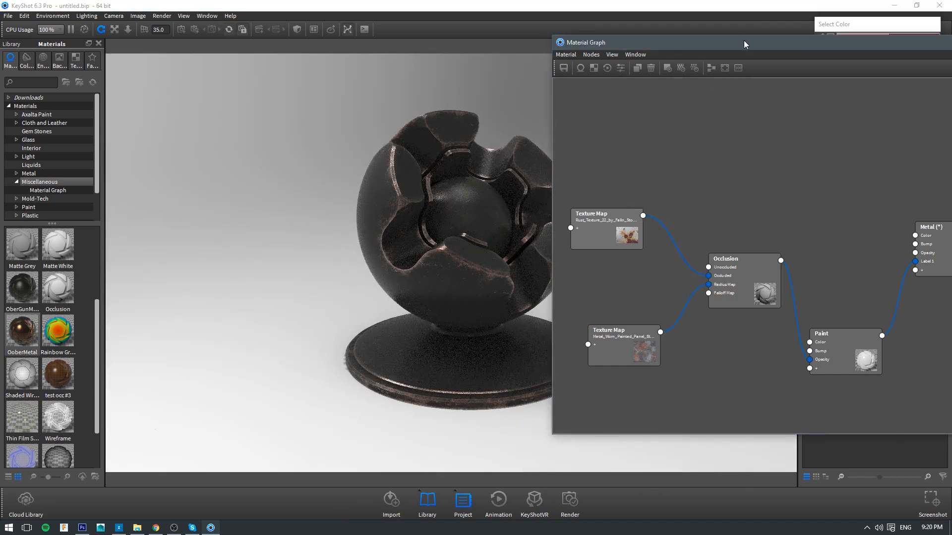
# - Show the Paint node's properties in the material graph
pyautogui.moveTo(743, 40); pyautogui.dragTo(338, 154)
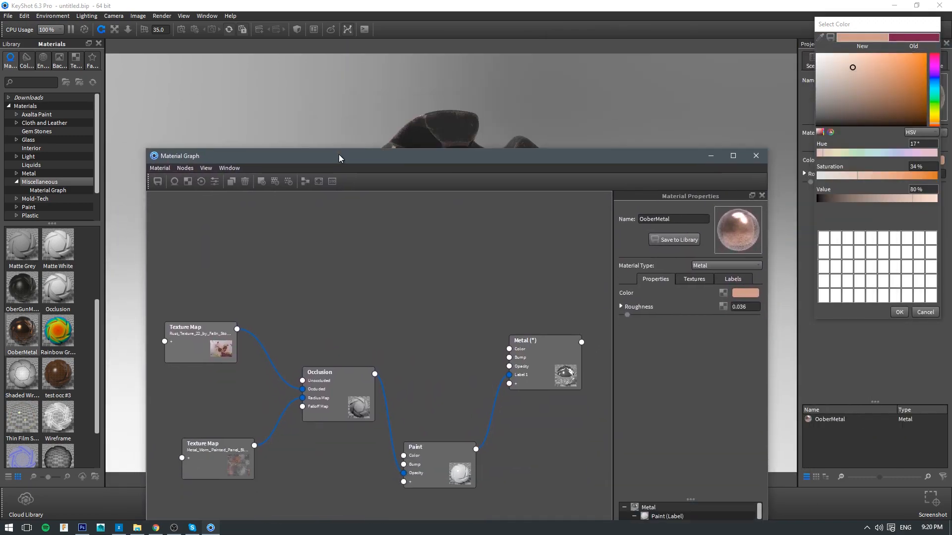
pyautogui.moveTo(426, 165)
pyautogui.mouseDown()
pyautogui.moveTo(474, 343)
pyautogui.moveTo(477, 98)
pyautogui.moveTo(431, 300)
pyautogui.moveTo(478, 78)
pyautogui.mouseUp()
pyautogui.scroll(3, 472, 222)
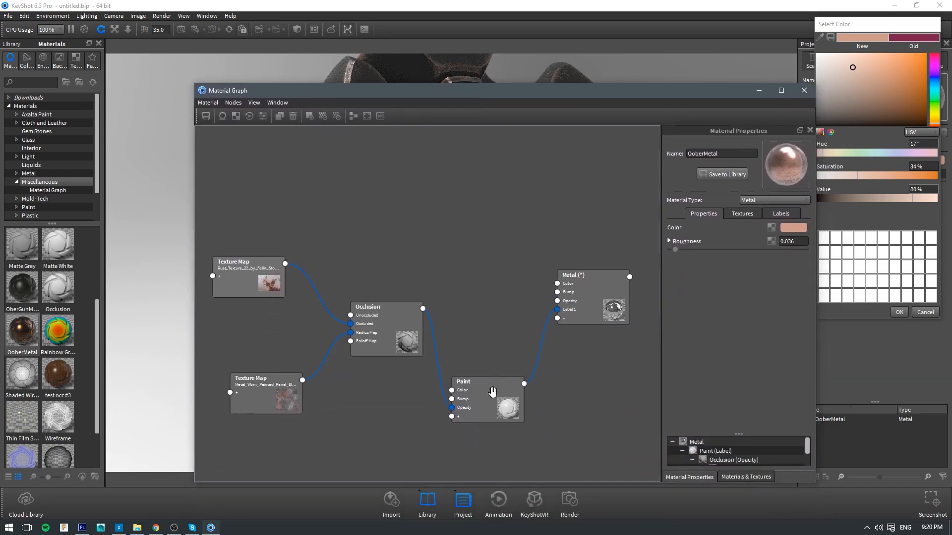
pyautogui.click(492, 396)
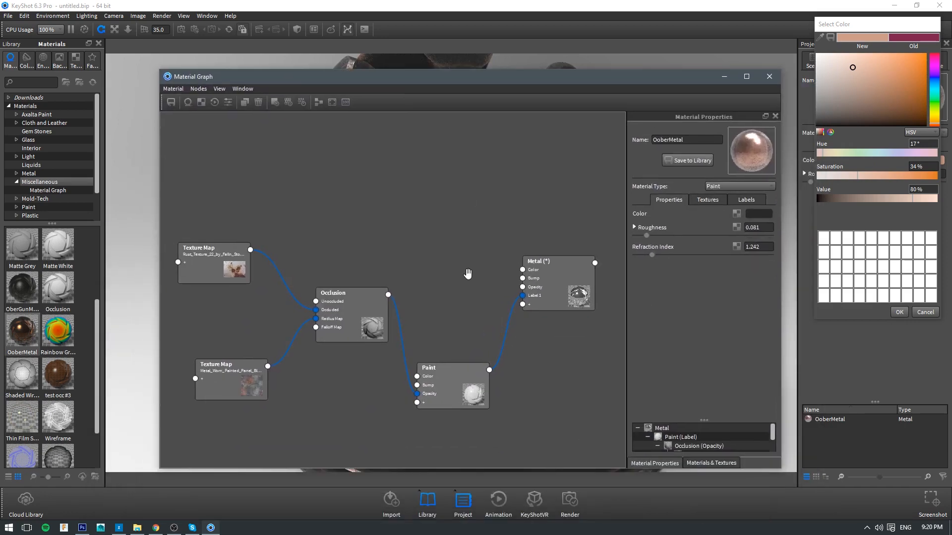
# - Confirm the base metal's pale copper color and return to the Paint node in the material graph
pyautogui.click(899, 312)
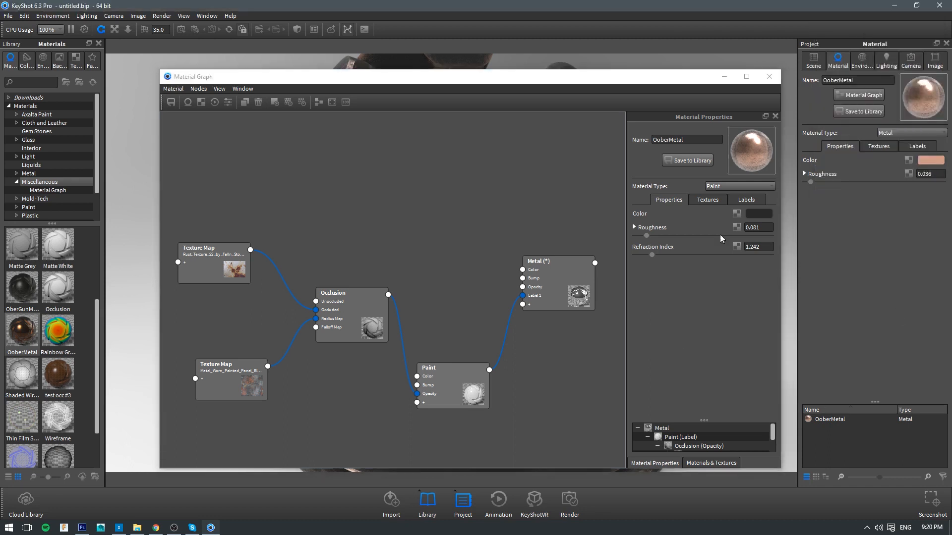
pyautogui.rightClick(458, 379)
pyautogui.click(432, 382)
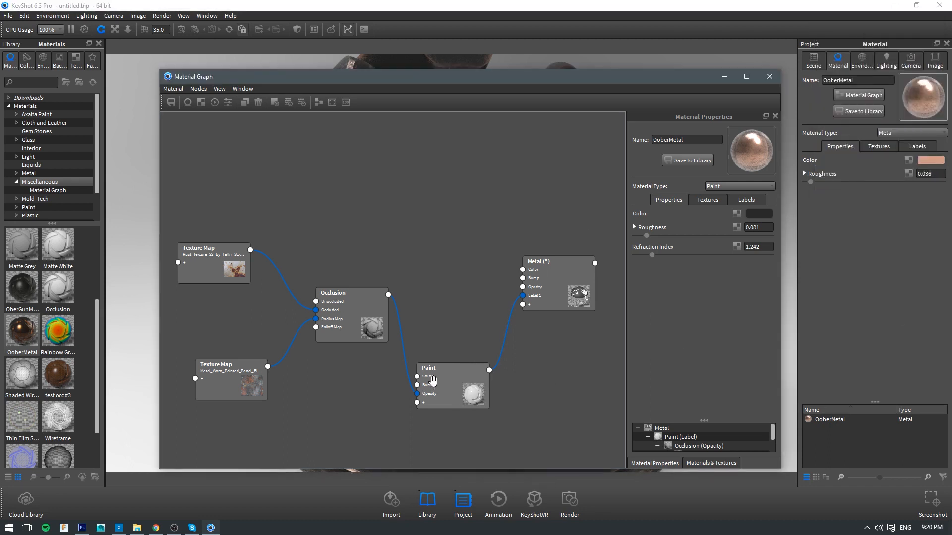
# - Try the Metal material type on the Paint node and inspect the result on the model
pyautogui.click(742, 186)
pyautogui.click(724, 230)
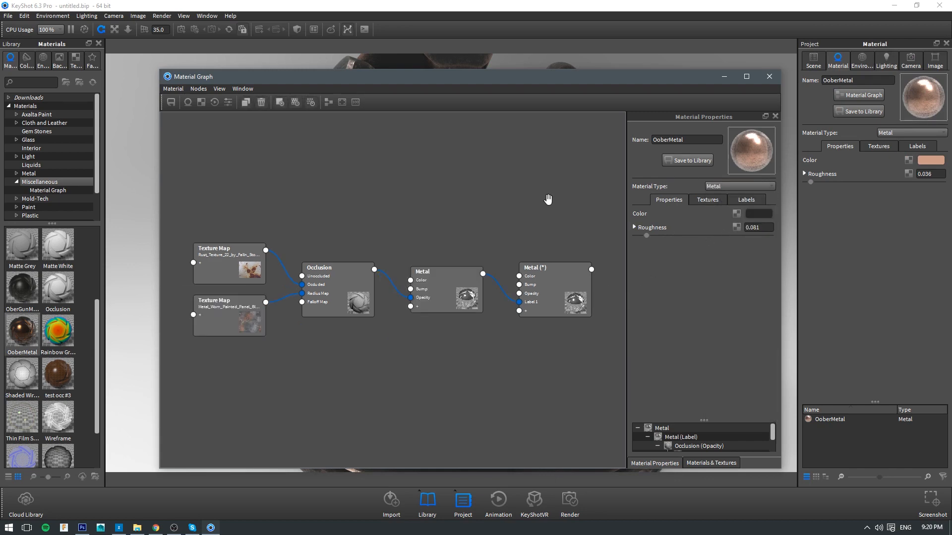
pyautogui.moveTo(475, 81); pyautogui.dragTo(519, 337)
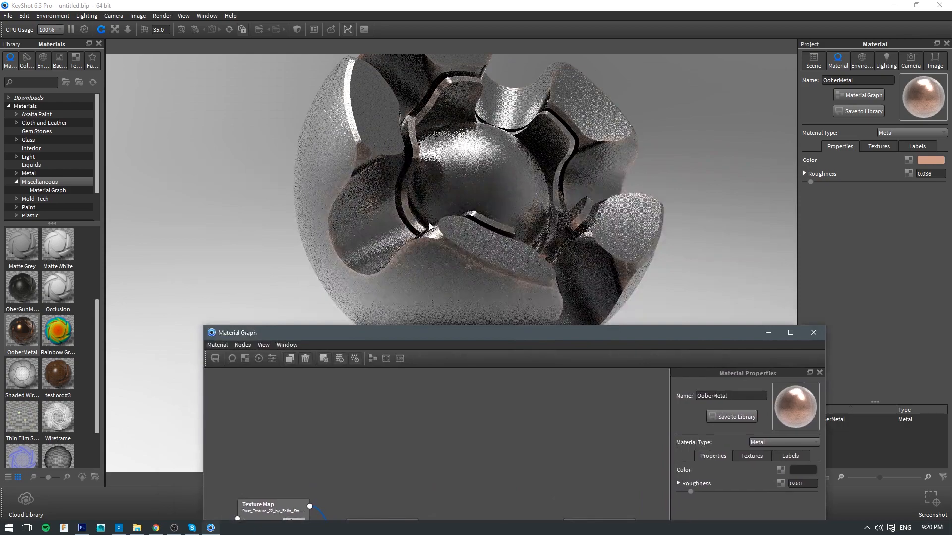
pyautogui.moveTo(430, 224); pyautogui.dragTo(334, 208)
pyautogui.moveTo(546, 334); pyautogui.dragTo(566, 178)
# - Switch the label node's material type back to Paint with roughness 0.265 and refraction index 1.11
pyautogui.click(787, 281)
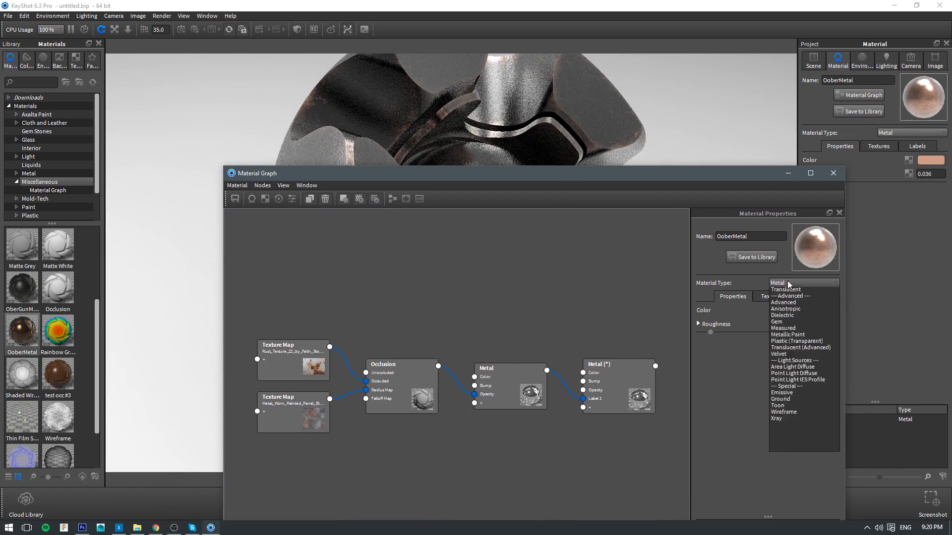
pyautogui.click(750, 308)
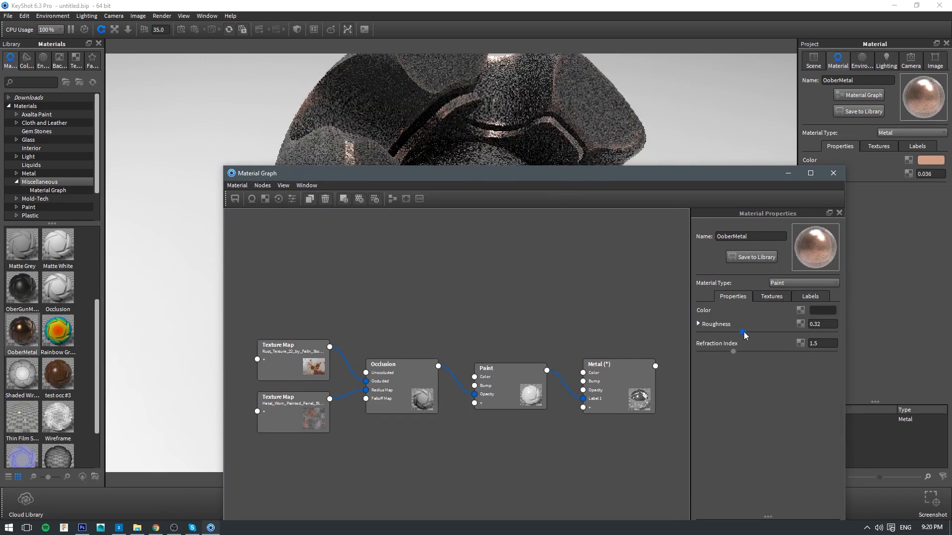
pyautogui.moveTo(744, 332)
pyautogui.mouseDown()
pyautogui.moveTo(705, 333)
pyautogui.moveTo(703, 357)
pyautogui.moveTo(737, 333)
pyautogui.mouseUp()
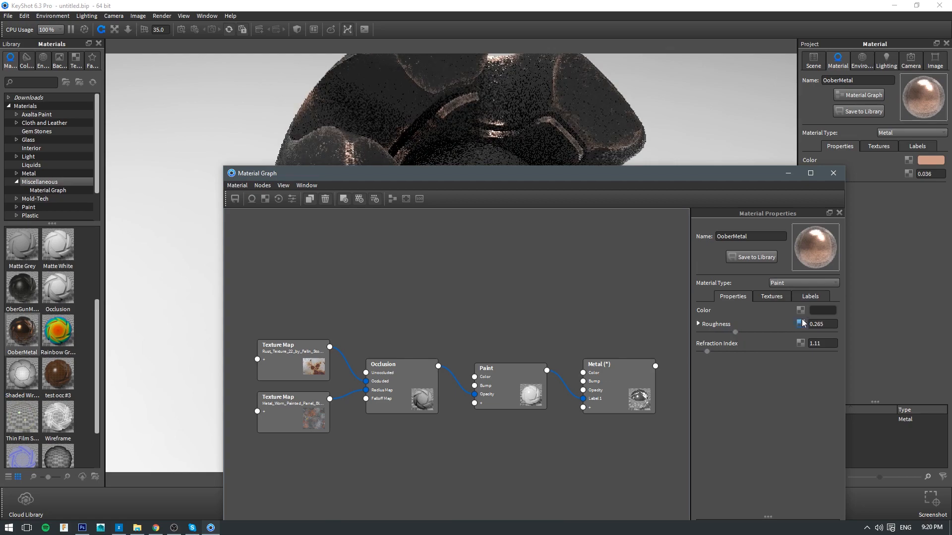
# - Set the Paint node's color to near-black with value 1% and examine the worn edges on the model
pyautogui.click(818, 311)
pyautogui.moveTo(718, 270); pyautogui.dragTo(686, 276)
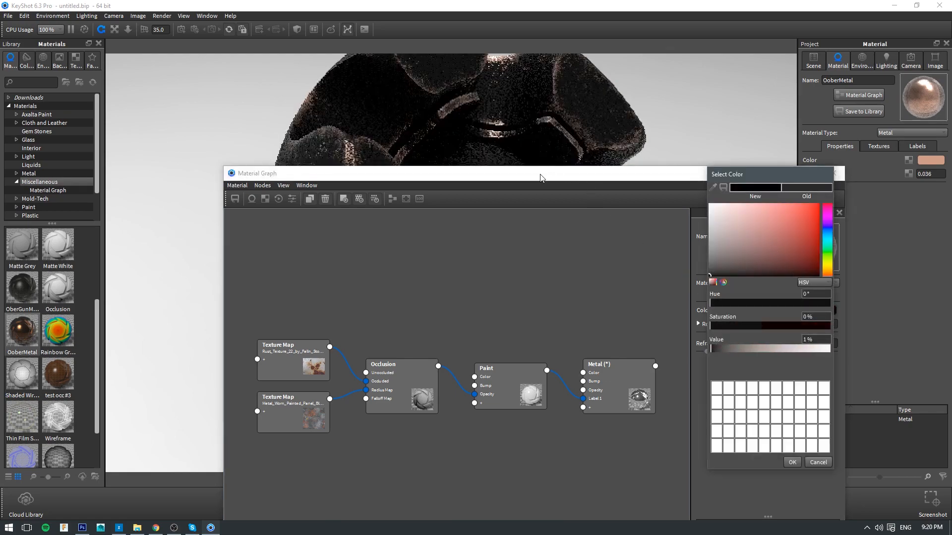
pyautogui.moveTo(541, 178); pyautogui.dragTo(612, 362)
pyautogui.moveTo(540, 316); pyautogui.dragTo(456, 306)
pyautogui.moveTo(456, 304); pyautogui.dragTo(443, 197, button='middle')
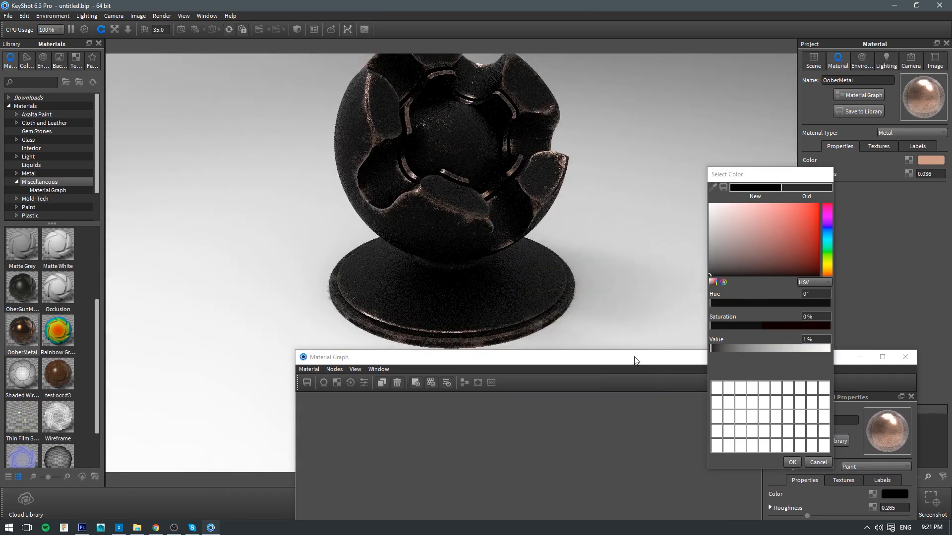
# - Move the final Metal node slightly away from the Paint node and compare the node chain with the model
pyautogui.moveTo(636, 360); pyautogui.dragTo(495, 195)
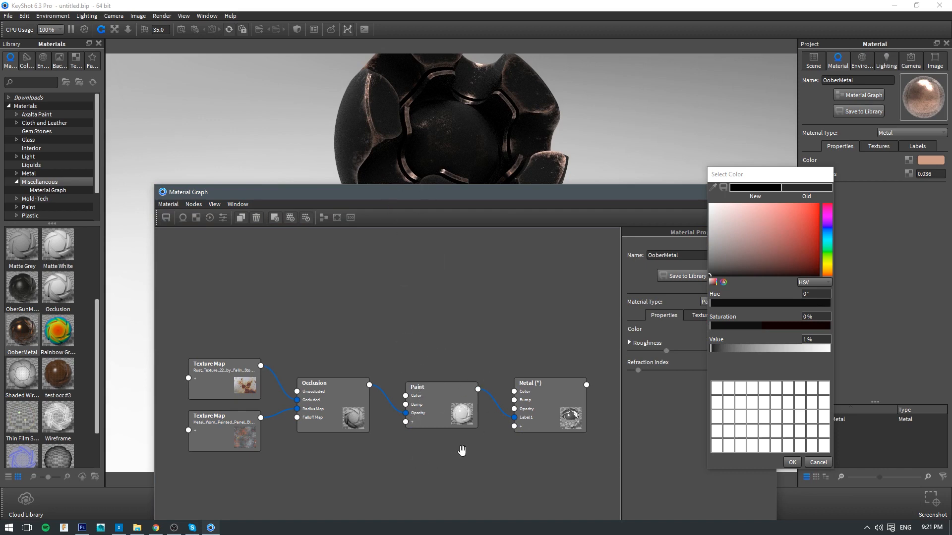
pyautogui.moveTo(557, 404); pyautogui.dragTo(564, 382)
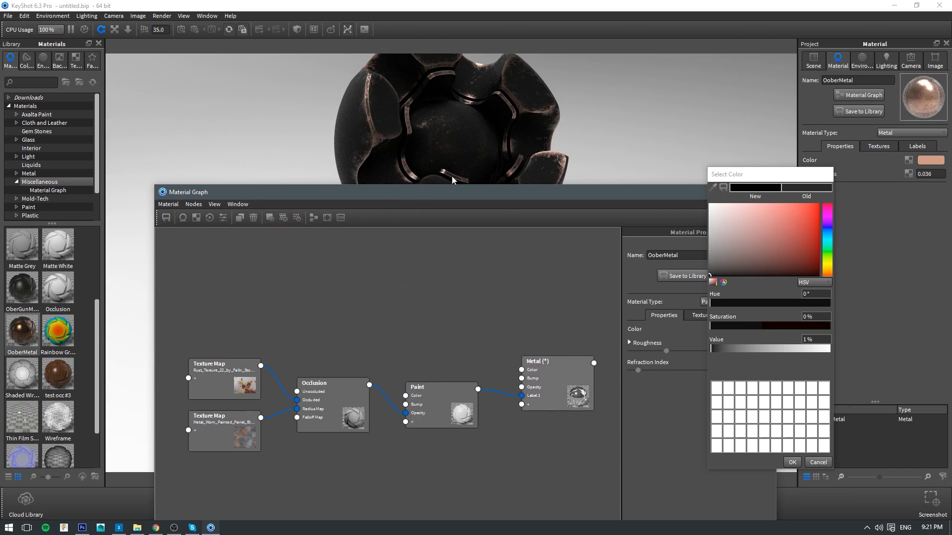
pyautogui.moveTo(497, 192); pyautogui.dragTo(443, 208)
pyautogui.moveTo(368, 212); pyautogui.dragTo(367, 115)
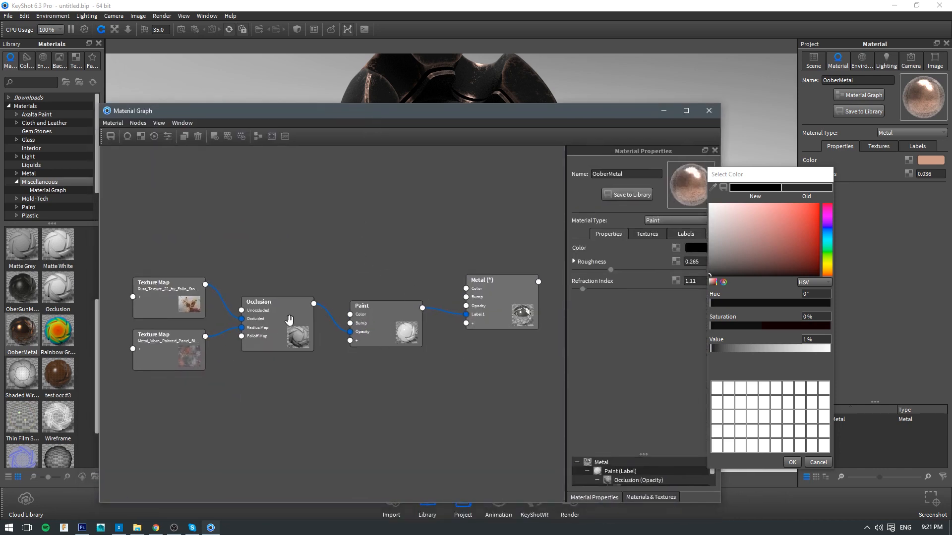
pyautogui.moveTo(439, 112); pyautogui.dragTo(488, 279)
# - Set the Paint node's color to pink with hue 0°, saturation 31% and value 80%, and lower its roughness to 0.037
pyautogui.moveTo(798, 237)
pyautogui.mouseDown()
pyautogui.moveTo(815, 224)
pyautogui.moveTo(789, 247)
pyautogui.moveTo(743, 218)
pyautogui.mouseUp()
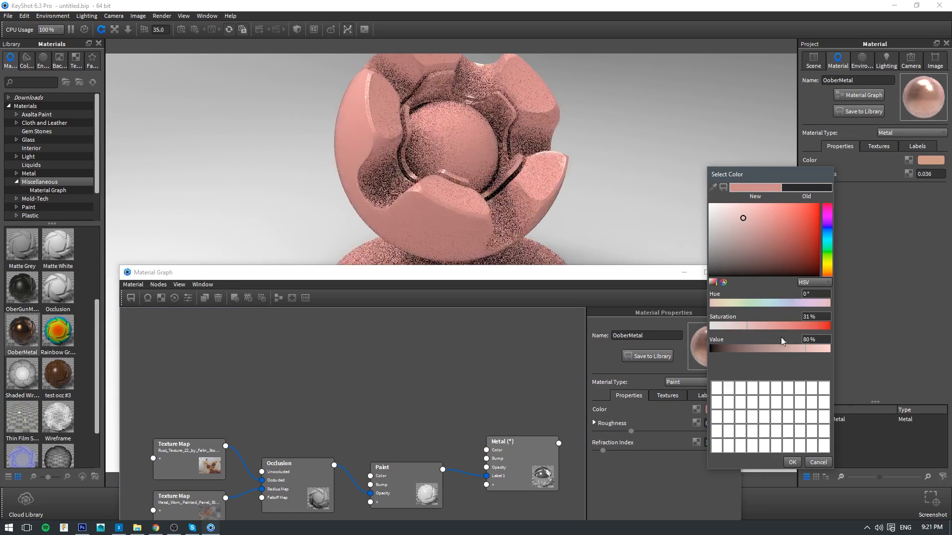
pyautogui.click(791, 462)
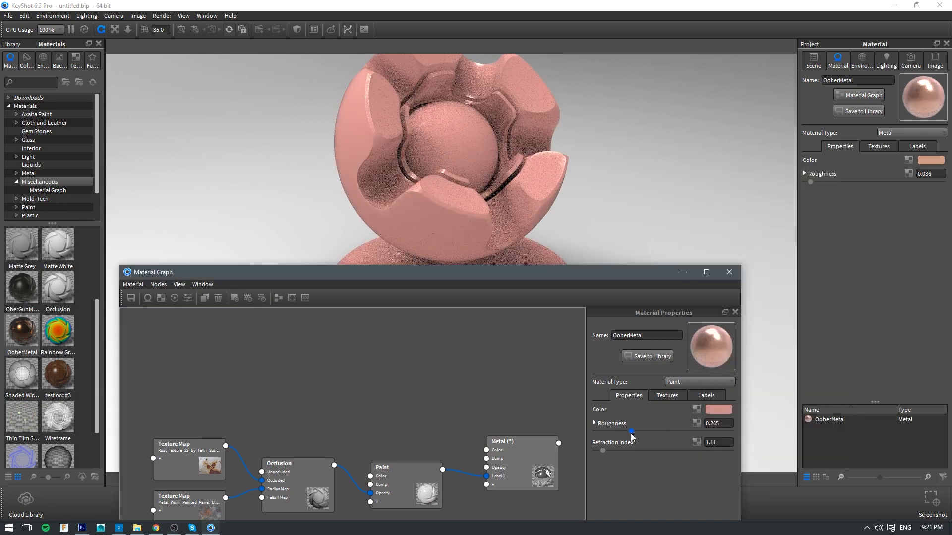
pyautogui.moveTo(631, 432); pyautogui.dragTo(601, 431)
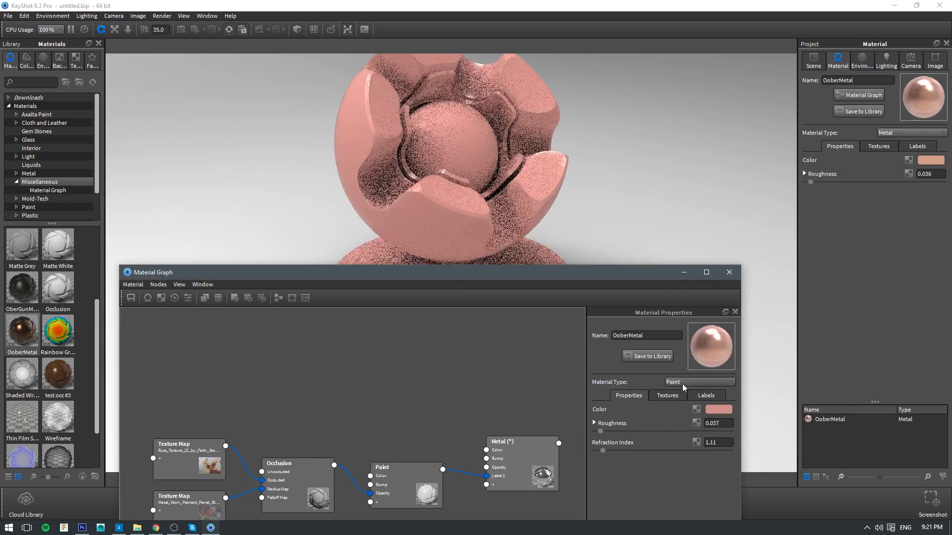
# - Set the Paint node's color to a dark gray with saturation 0% and value 10%, and close the material graph
pyautogui.click(711, 408)
pyautogui.click(709, 269)
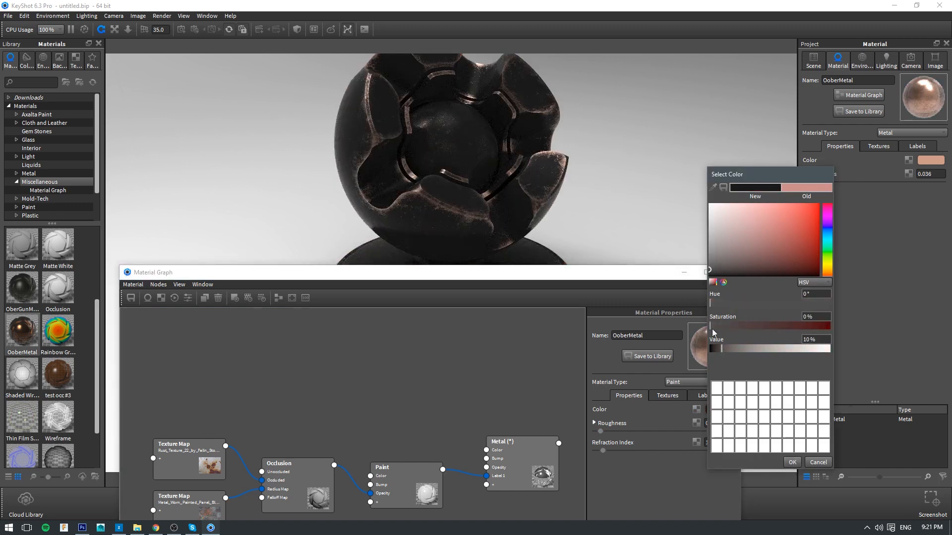
pyautogui.click(793, 462)
pyautogui.moveTo(520, 275); pyautogui.dragTo(559, 150)
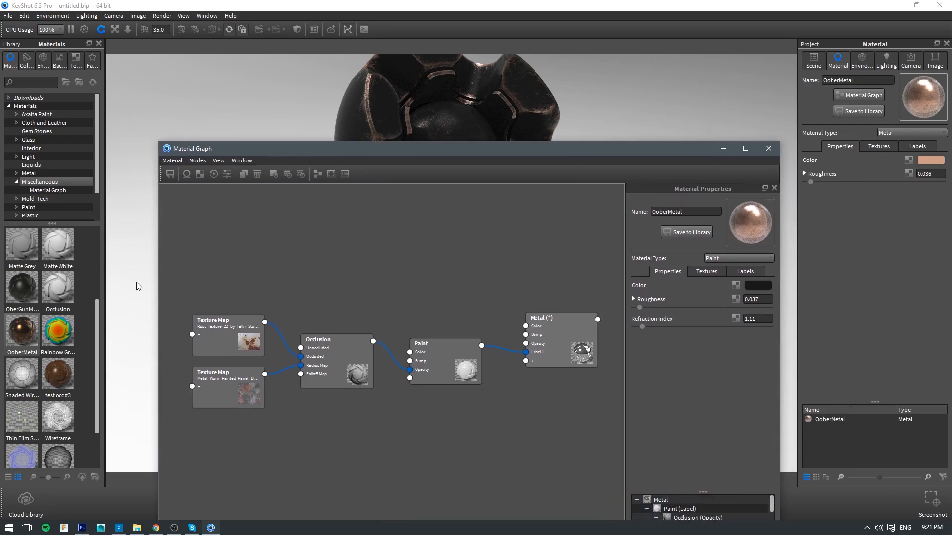
pyautogui.click(768, 148)
# - Apply the Occlusion material from the Miscellaneous library to the ball model and show the model from the front
pyautogui.moveTo(58, 287); pyautogui.dragTo(397, 257)
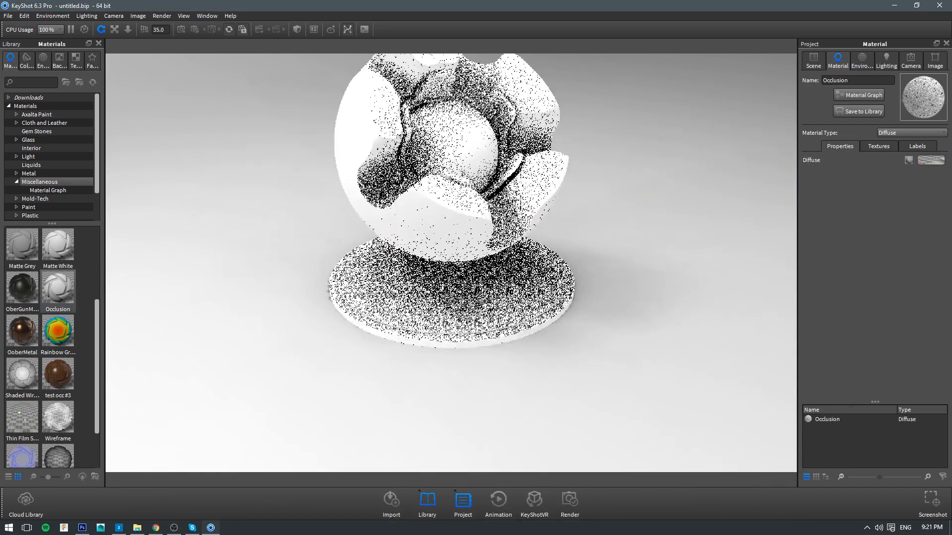
pyautogui.moveTo(461, 202); pyautogui.dragTo(461, 297, button='middle')
pyautogui.moveTo(476, 248); pyautogui.dragTo(333, 196)
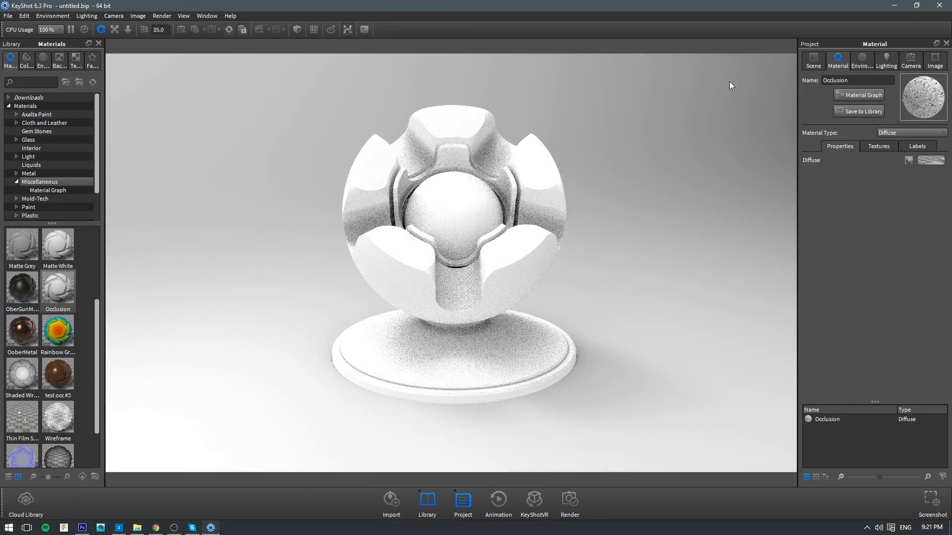
# - Examine the Occlusion material's graph, spacing out its Occlusion and Diffuse nodes, and close it
pyautogui.click(843, 96)
pyautogui.moveTo(493, 156); pyautogui.dragTo(590, 98)
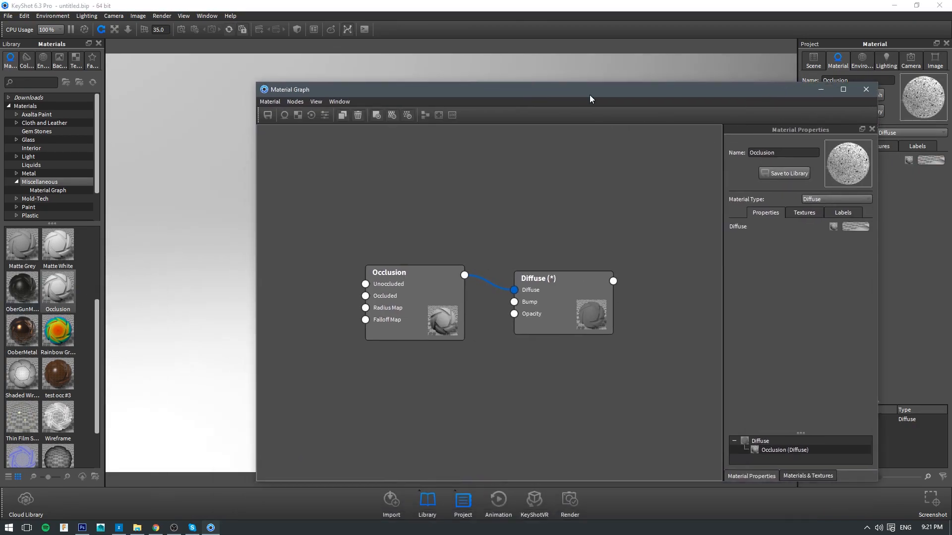
pyautogui.moveTo(548, 272); pyautogui.dragTo(573, 256)
pyautogui.moveTo(389, 292); pyautogui.dragTo(403, 277)
pyautogui.moveTo(439, 89); pyautogui.dragTo(418, 160)
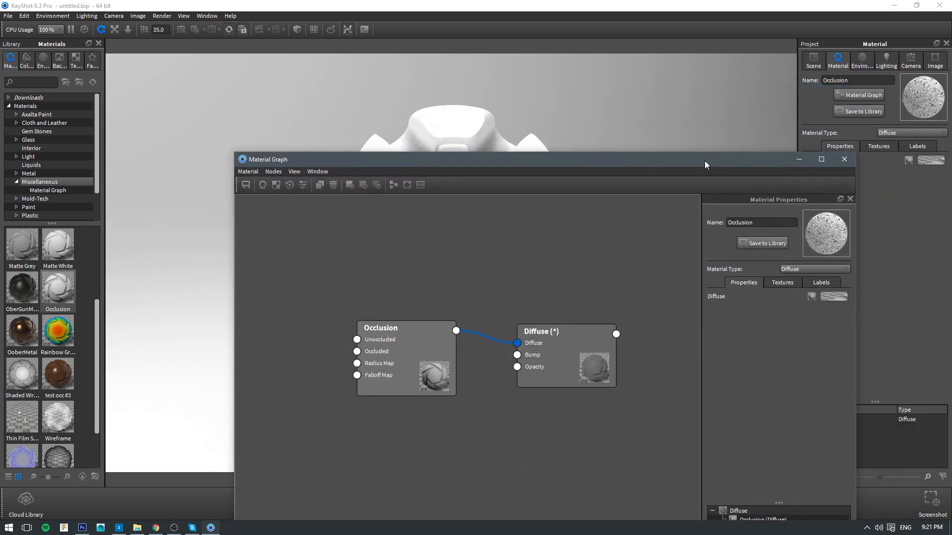
pyautogui.moveTo(704, 160); pyautogui.dragTo(598, 152)
pyautogui.click(737, 151)
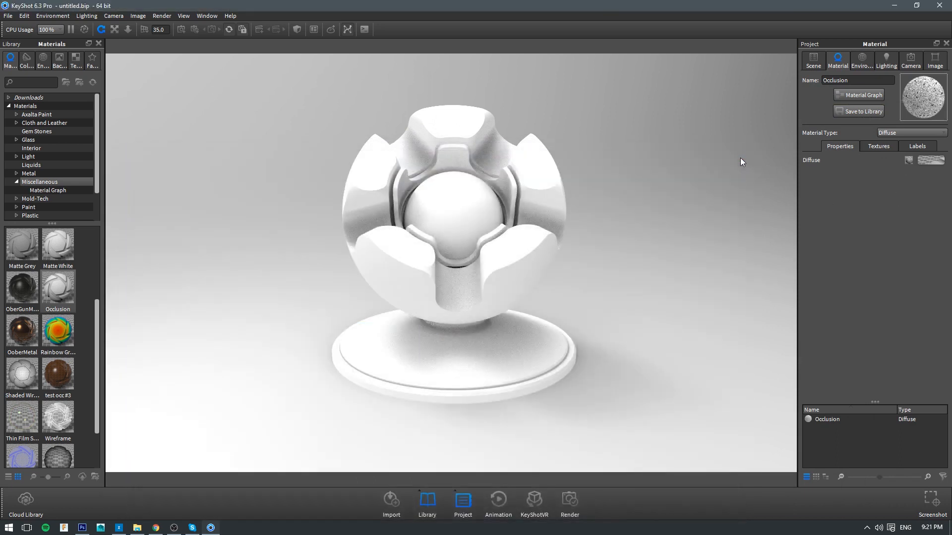
# - Set the occlusion texture's Unoccluded color to dark red with hue 359°, saturation 100% and value 59%
pyautogui.click(878, 146)
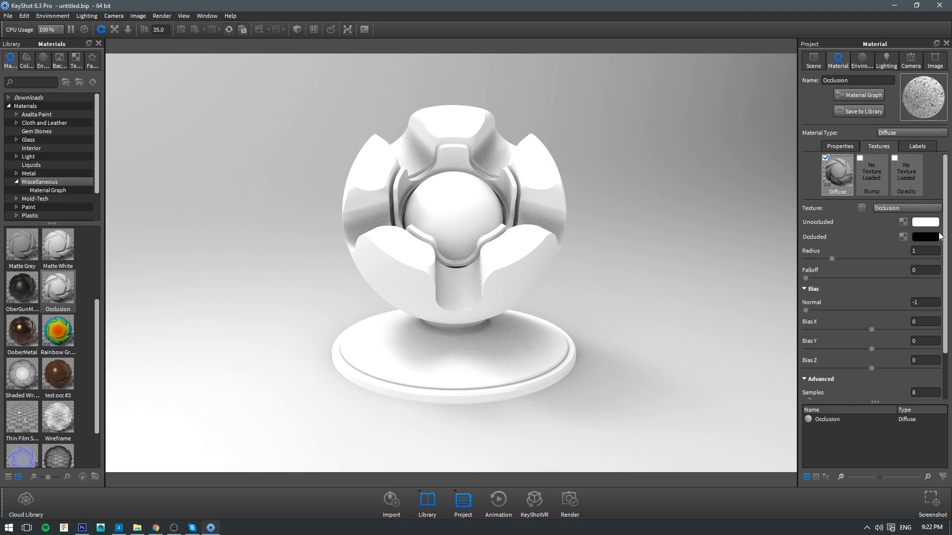
pyautogui.click(923, 222)
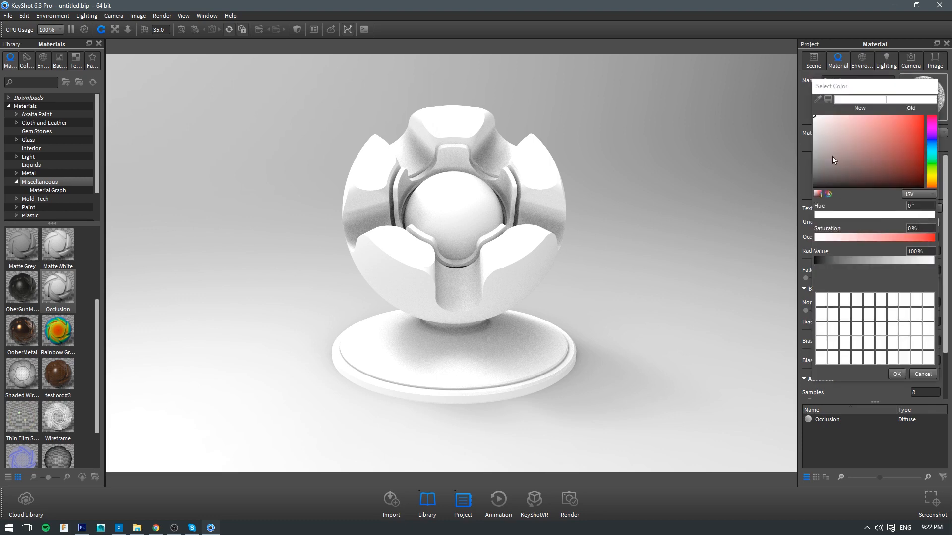
pyautogui.moveTo(888, 148); pyautogui.dragTo(923, 145)
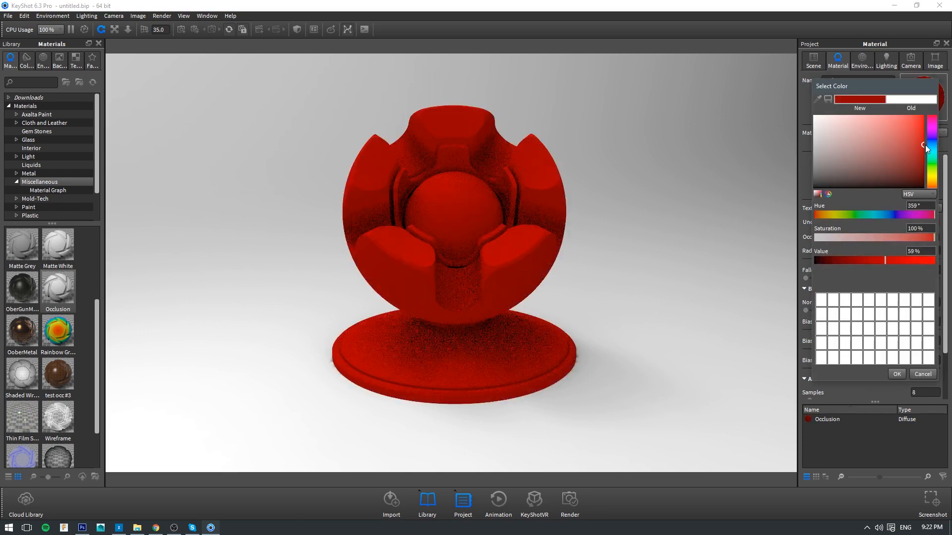
pyautogui.click(896, 374)
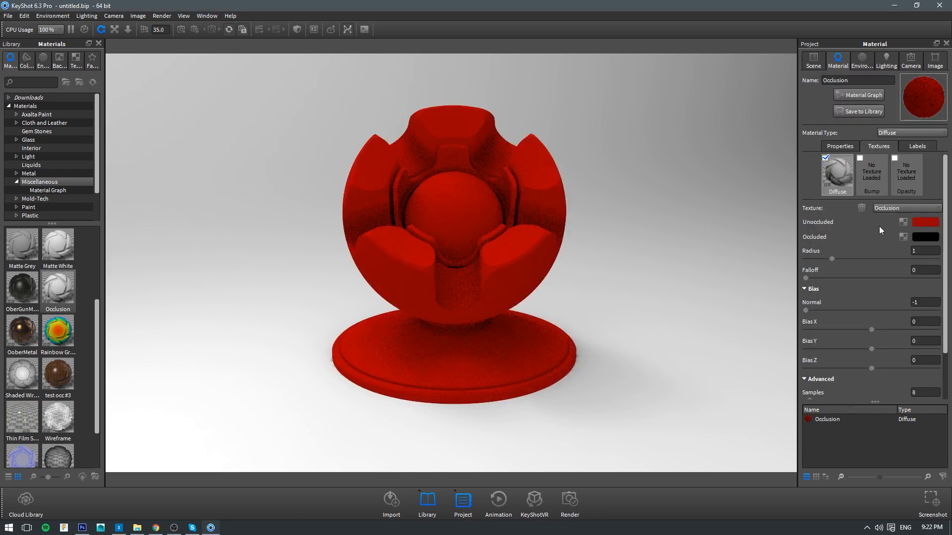
# - Set the occlusion texture's Occluded color to blue with hue 219°, saturation 100% and value 96%
pyautogui.click(926, 237)
pyautogui.click(931, 163)
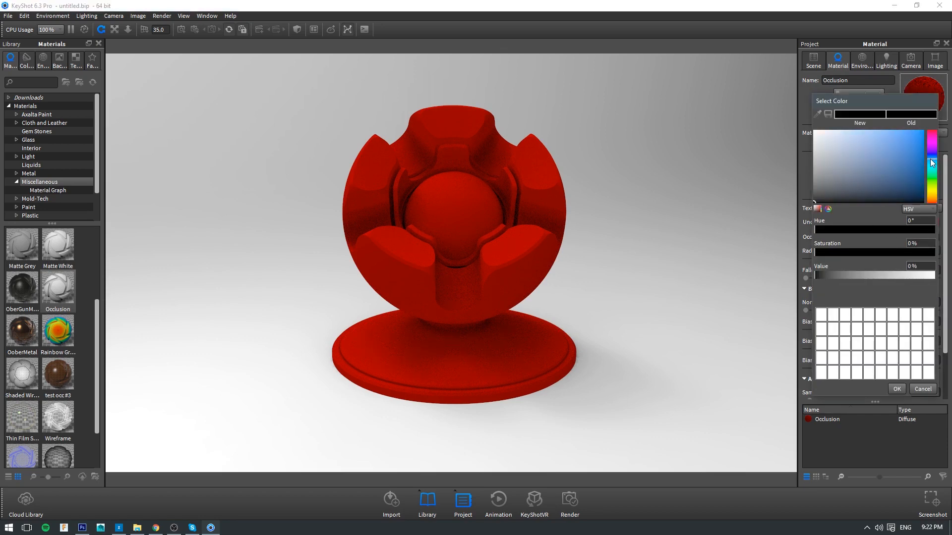
pyautogui.click(923, 133)
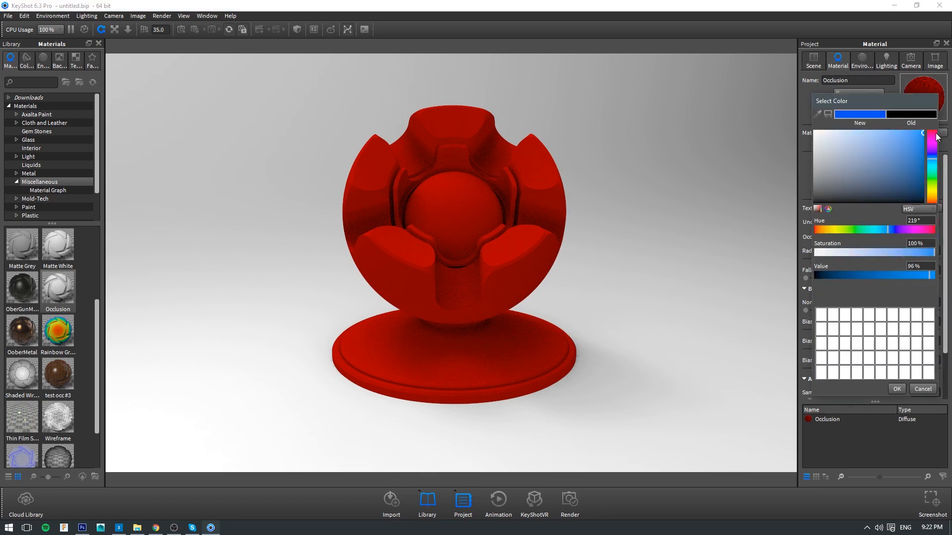
pyautogui.click(897, 389)
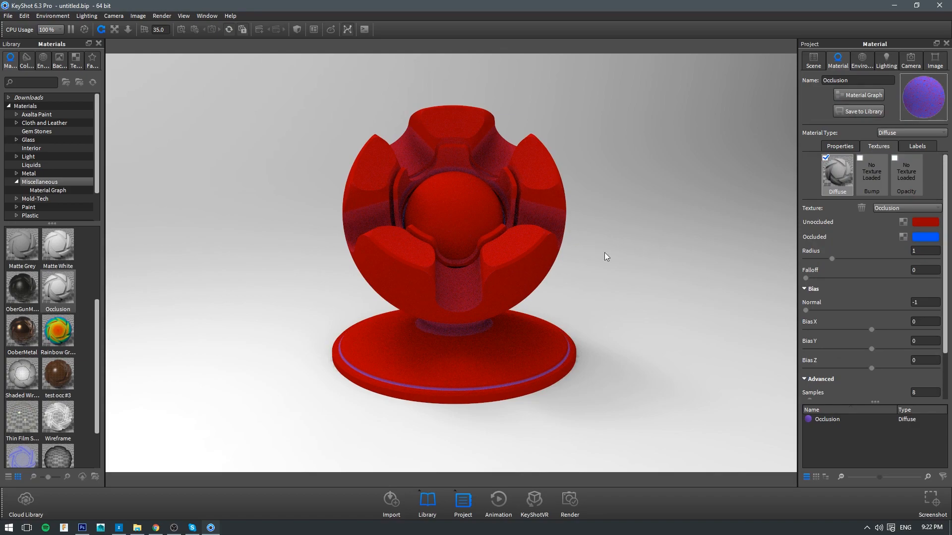
# - Inspect how the red and blue occlusion colors spread over the model and compare them with the nodes in the material graph
pyautogui.scroll(8, 464, 263)
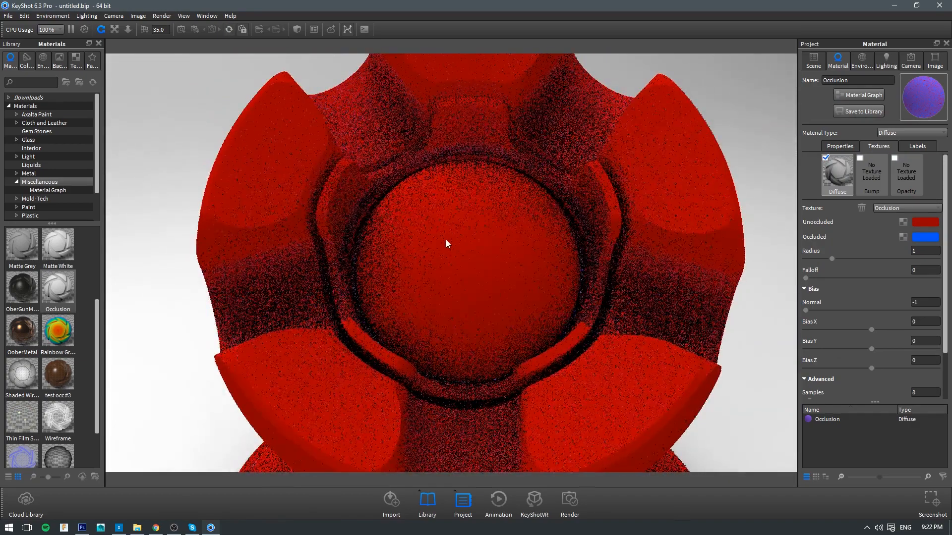
pyautogui.scroll(-4, 446, 240)
pyautogui.moveTo(446, 240); pyautogui.dragTo(555, 238)
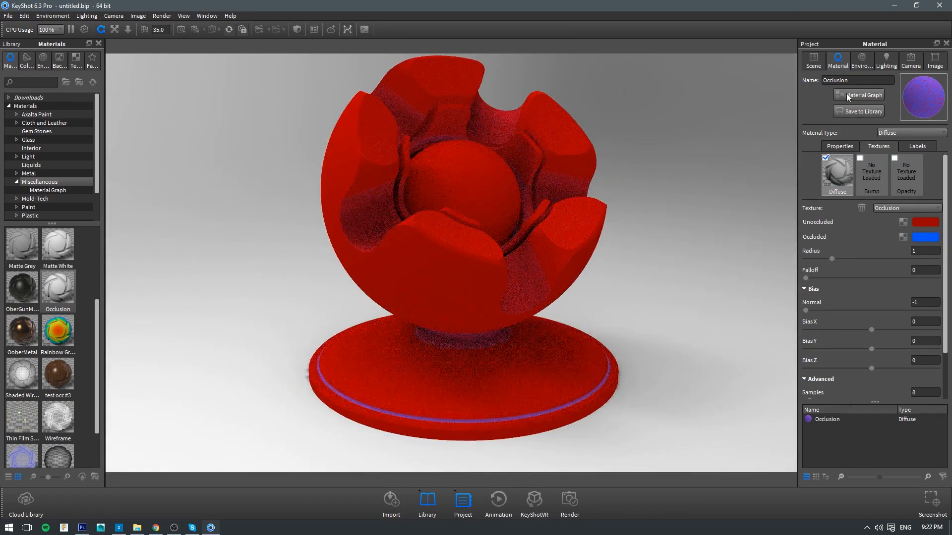
pyautogui.click(846, 95)
pyautogui.moveTo(412, 160); pyautogui.dragTo(487, 84)
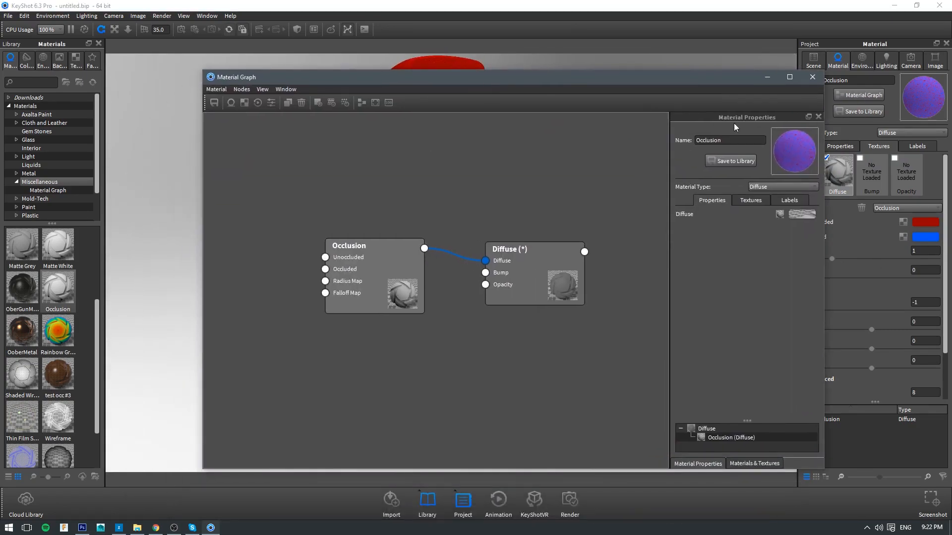
pyautogui.moveTo(385, 276); pyautogui.dragTo(412, 279)
pyautogui.moveTo(469, 77); pyautogui.dragTo(737, 212)
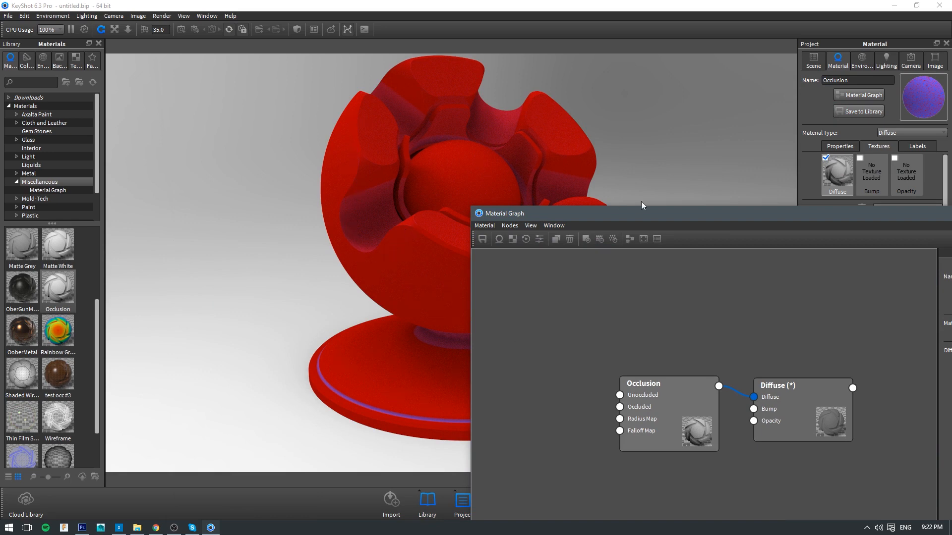
pyautogui.moveTo(653, 215); pyautogui.dragTo(313, 256)
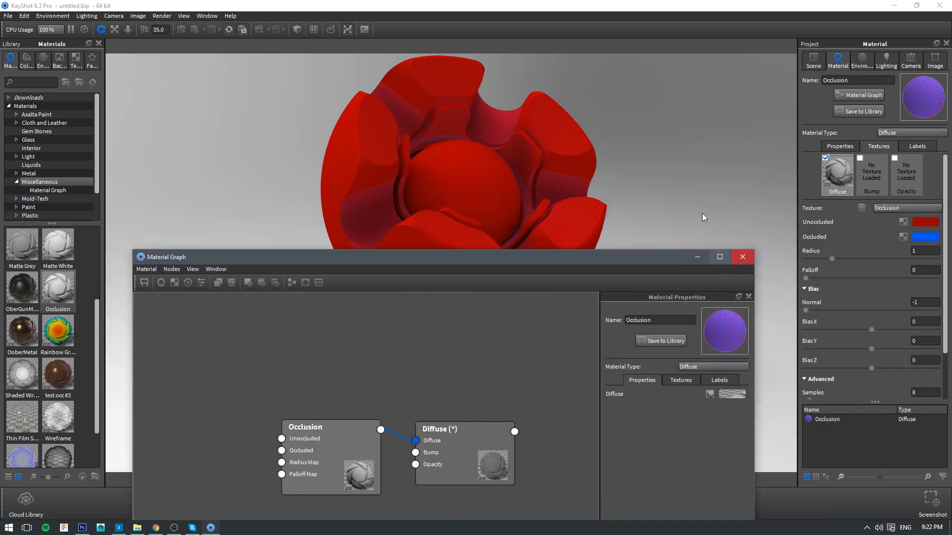
pyautogui.click(743, 259)
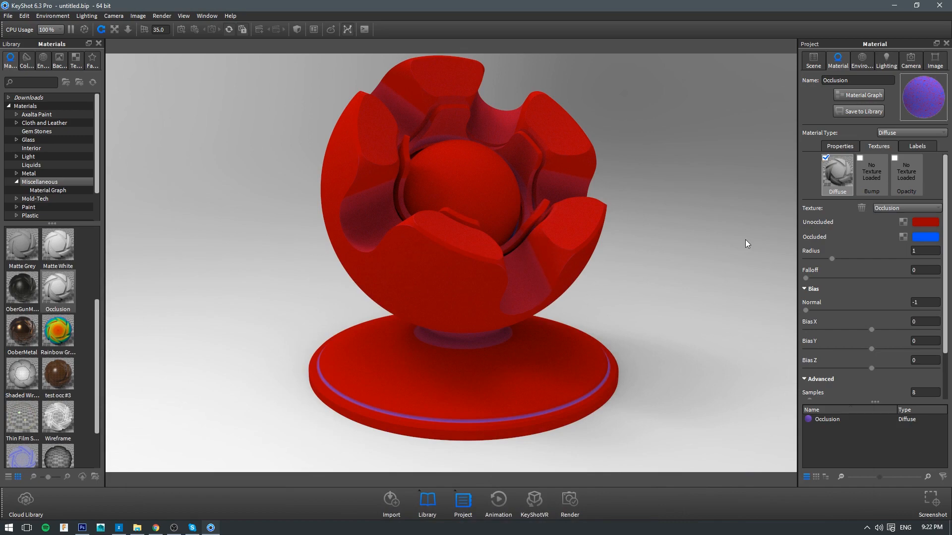
# - Apply the OoberMetal library material to the whole ball model
pyautogui.moveTo(25, 334); pyautogui.dragTo(475, 268)
pyautogui.moveTo(583, 281); pyautogui.dragTo(557, 285)
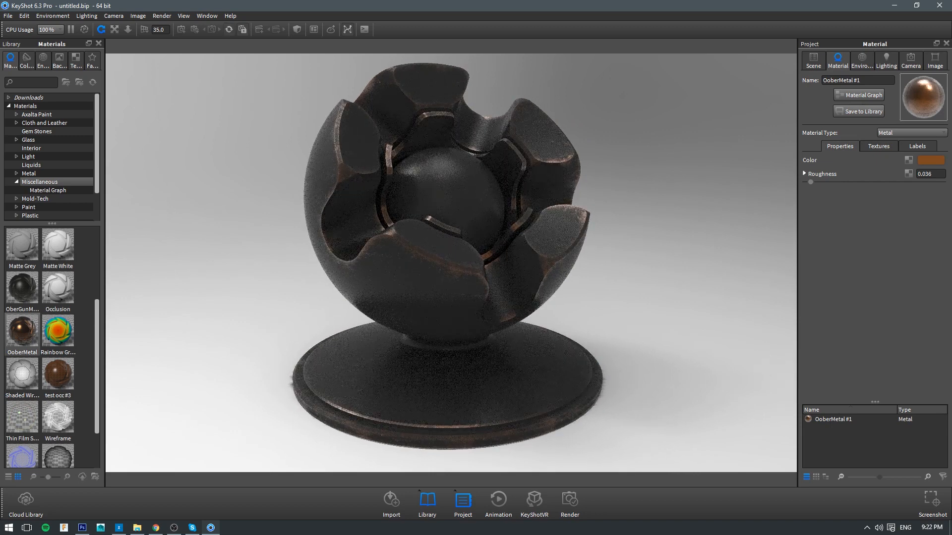
pyautogui.hotkey('alt', 'Tab')
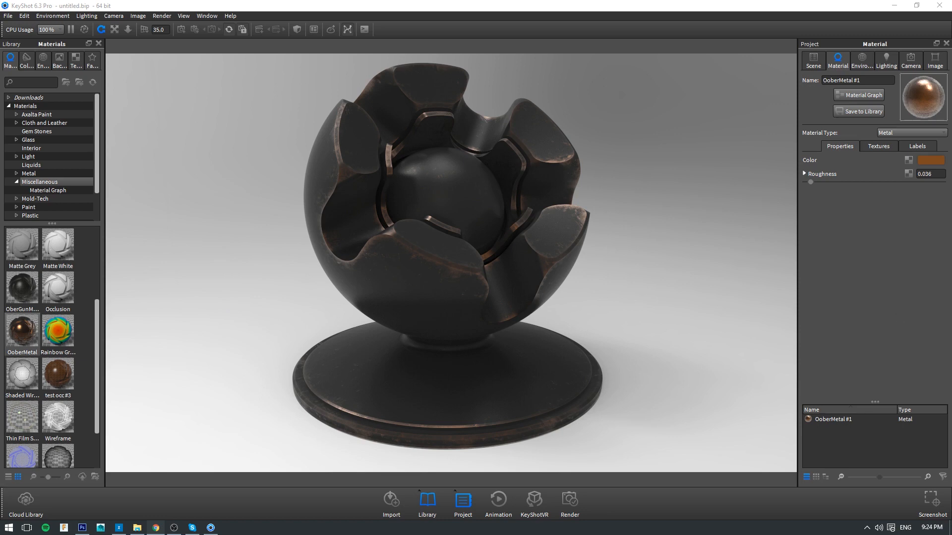
# - Open the render settings and expand the available passes for the still image
pyautogui.click(162, 15)
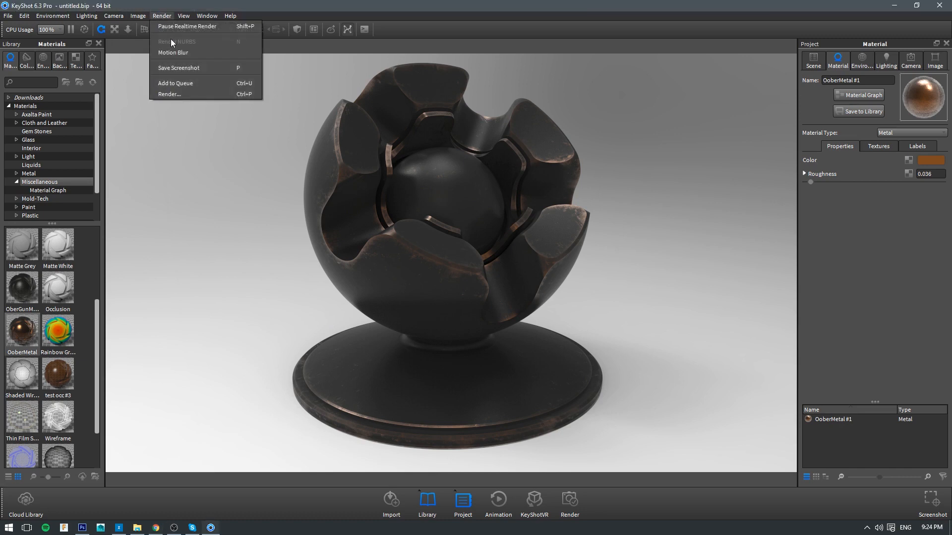
pyautogui.click(167, 95)
pyautogui.moveTo(615, 114); pyautogui.dragTo(533, 132)
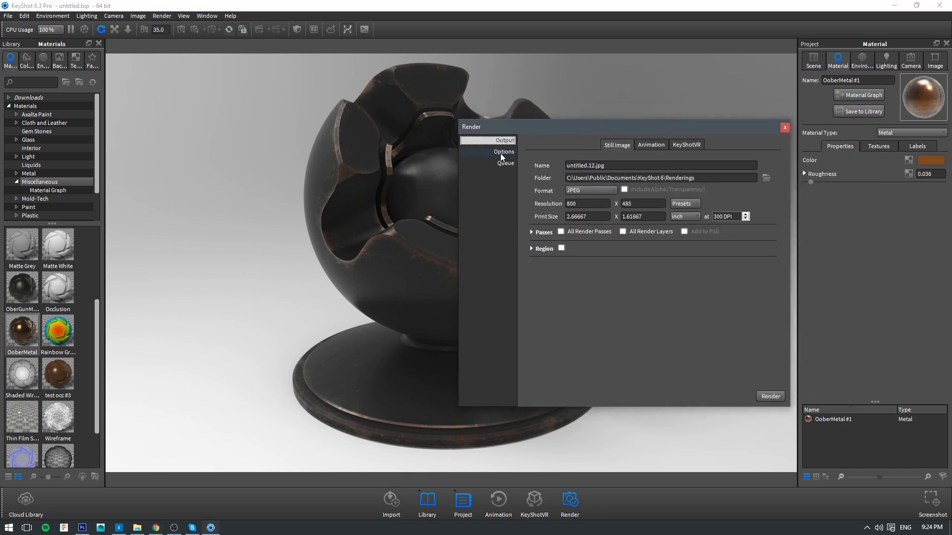
pyautogui.click(542, 232)
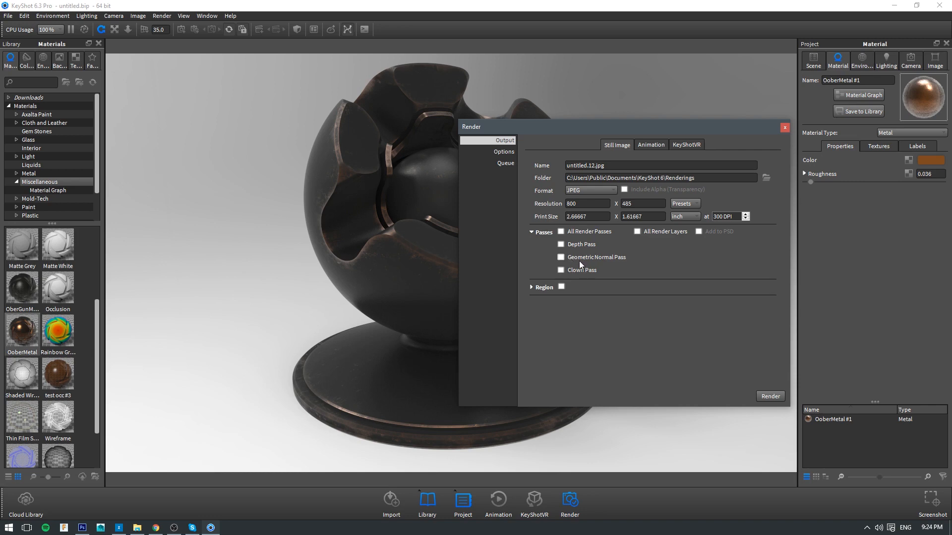
pyautogui.click(575, 233)
pyautogui.click(576, 233)
# - Set the still image's output format to PNG with alpha transparency included
pyautogui.click(587, 191)
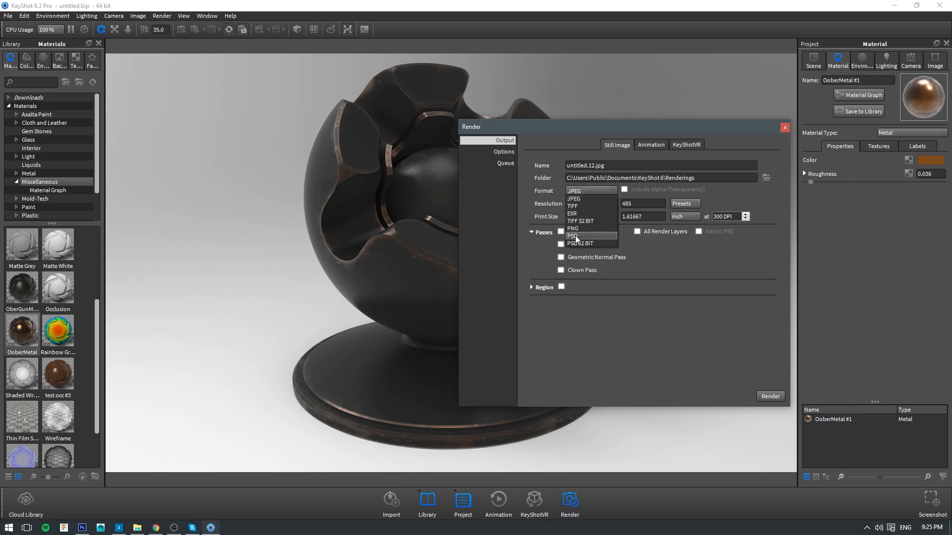
pyautogui.click(582, 228)
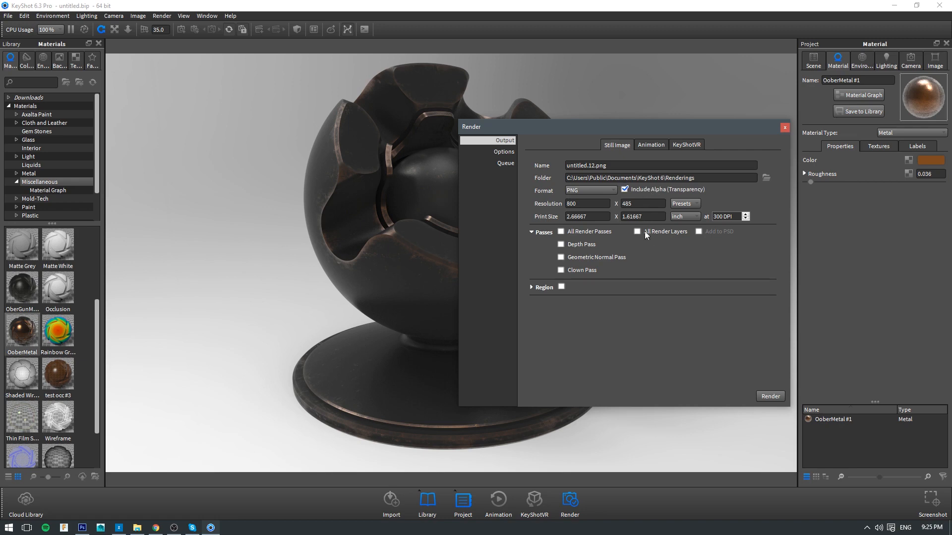
pyautogui.moveTo(620, 129); pyautogui.dragTo(754, 138)
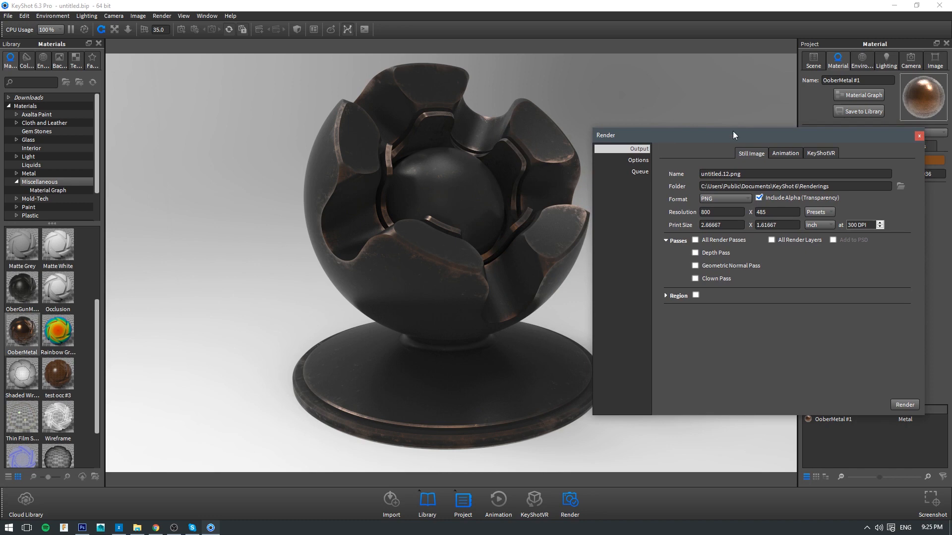
pyautogui.moveTo(732, 132); pyautogui.dragTo(689, 110)
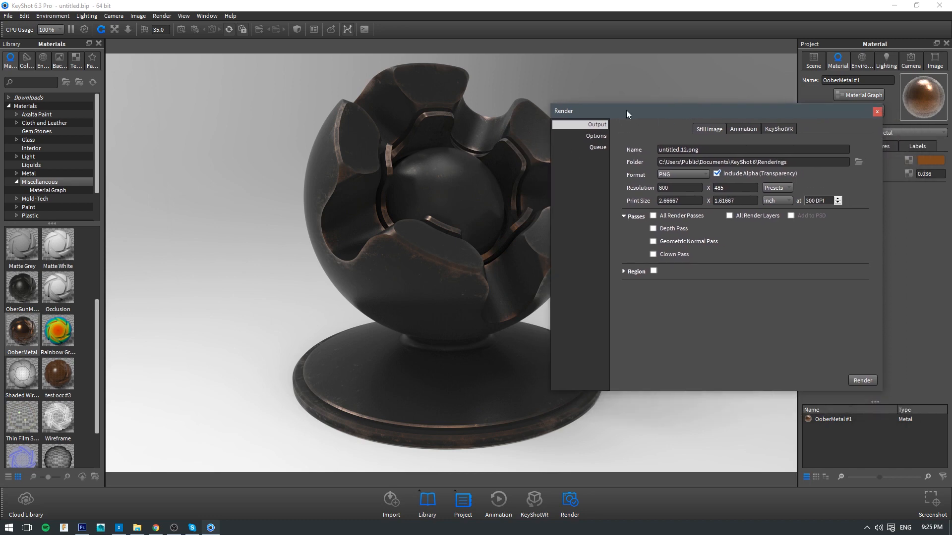
pyautogui.moveTo(626, 114); pyautogui.dragTo(592, 129)
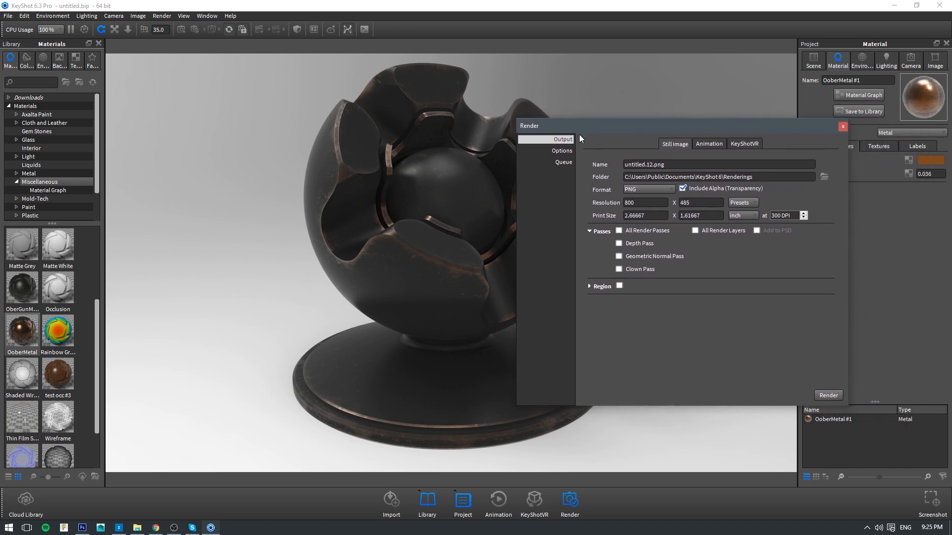
# - Set the render's advanced quality options to 123 samples and 31 ray bounces
pyautogui.moveTo(611, 127); pyautogui.dragTo(554, 132)
pyautogui.click(503, 156)
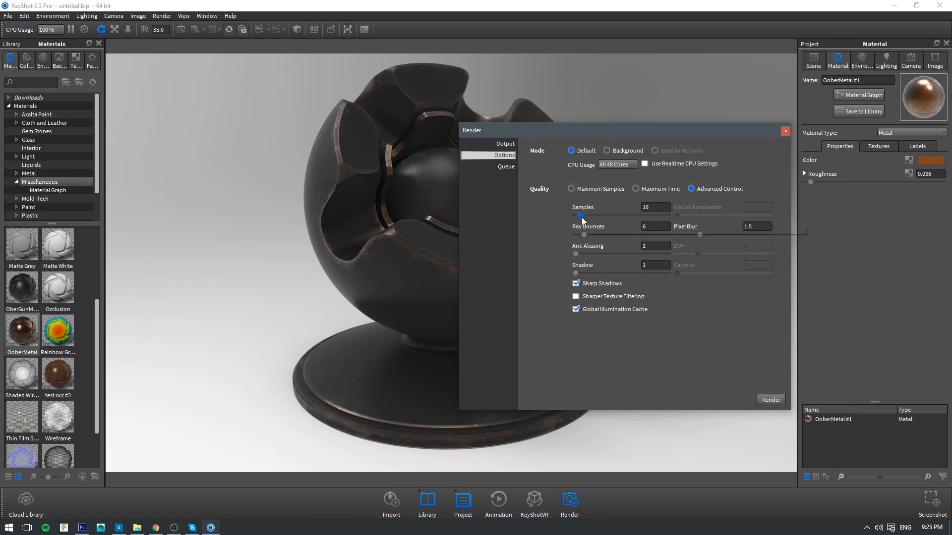
pyautogui.moveTo(581, 216); pyautogui.dragTo(622, 237)
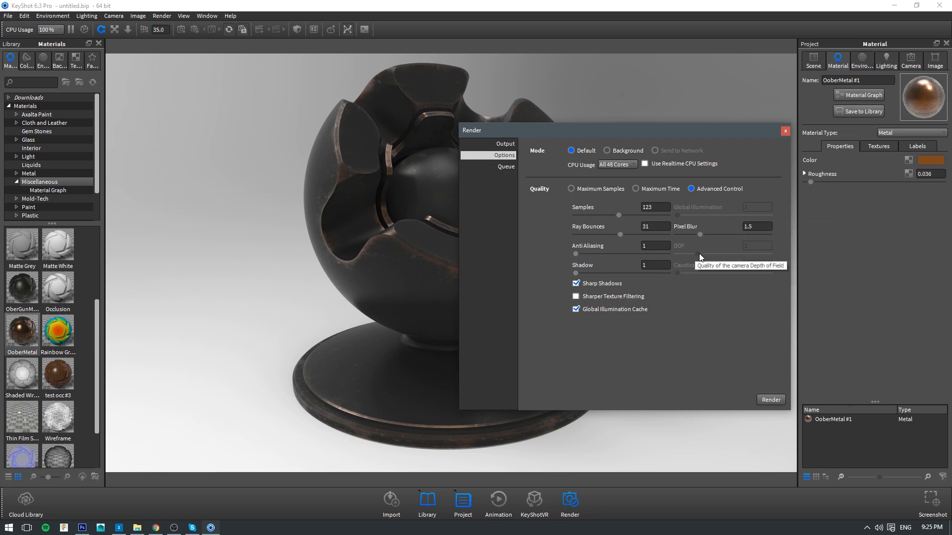
# - Apply the Product lighting preset to the scene and set the render's pixel blur to 1.324
pyautogui.click(888, 62)
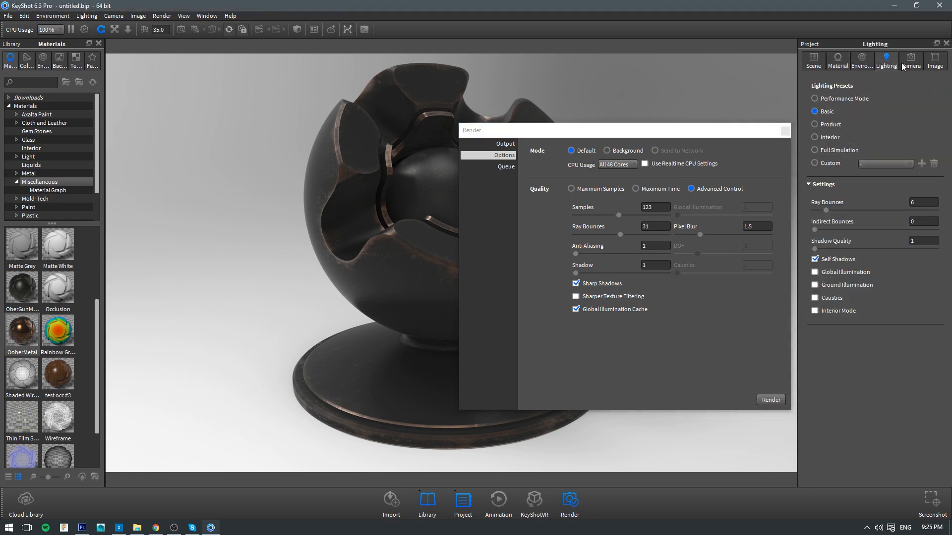
pyautogui.click(910, 60)
pyautogui.click(862, 60)
pyautogui.click(885, 64)
pyautogui.click(820, 124)
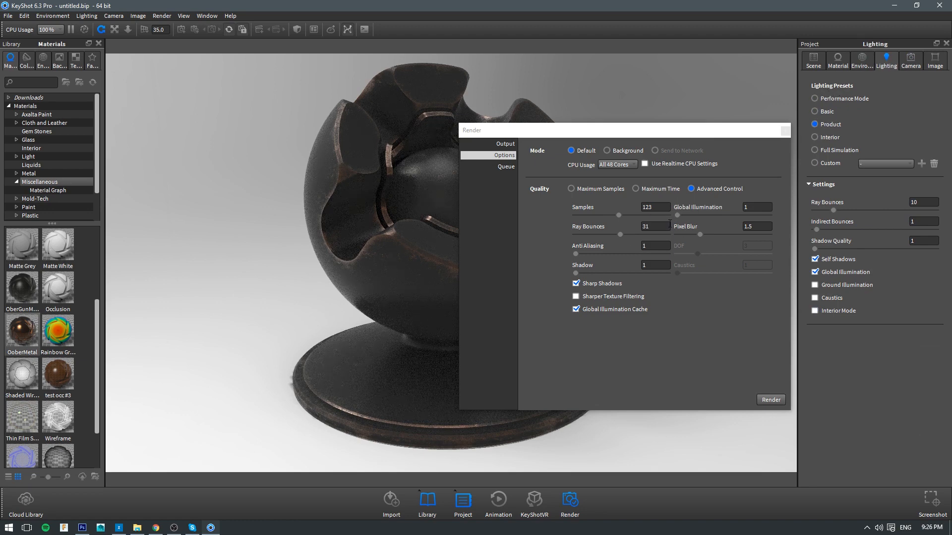
pyautogui.moveTo(697, 137); pyautogui.dragTo(694, 159)
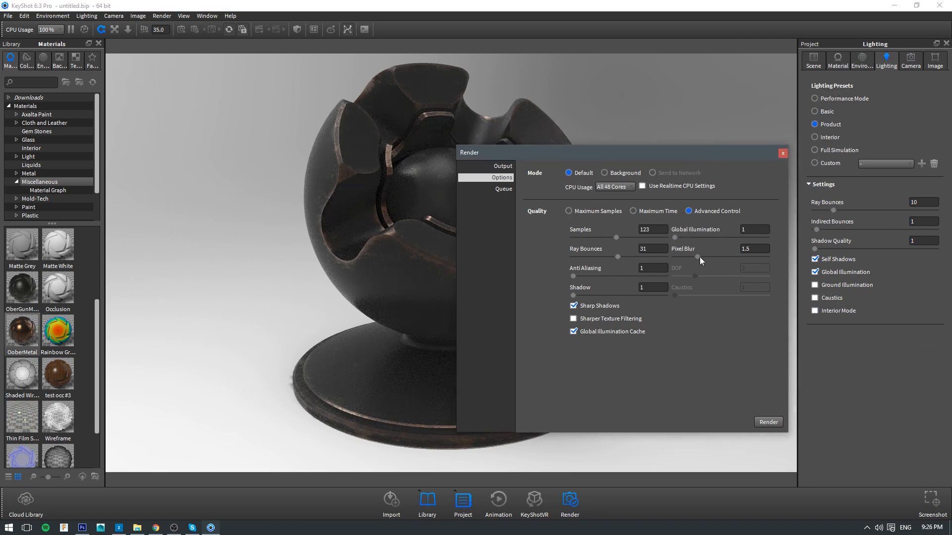
pyautogui.moveTo(698, 257); pyautogui.dragTo(689, 256)
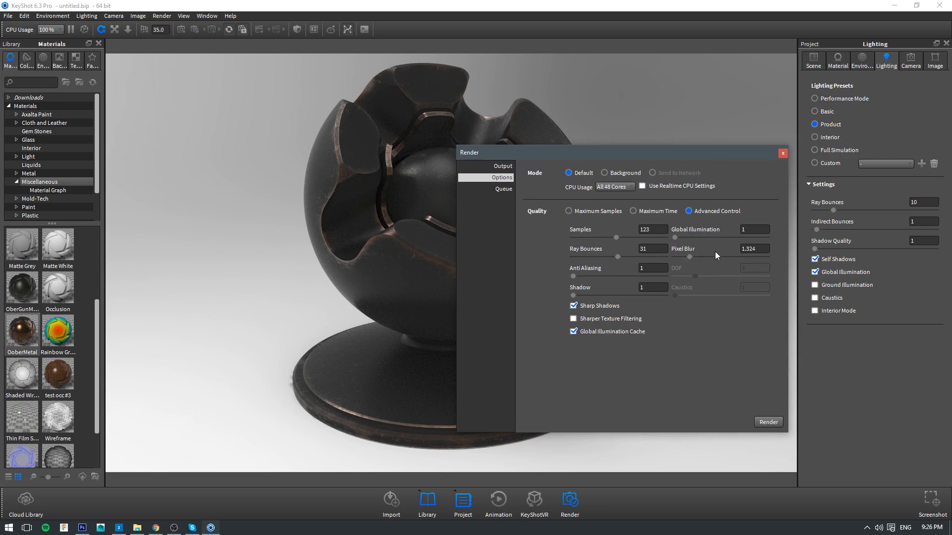
# - Enable depth of field on the camera and set the render's DOF quality to 6.445
pyautogui.click(917, 66)
pyautogui.scroll(-1, 842, 362)
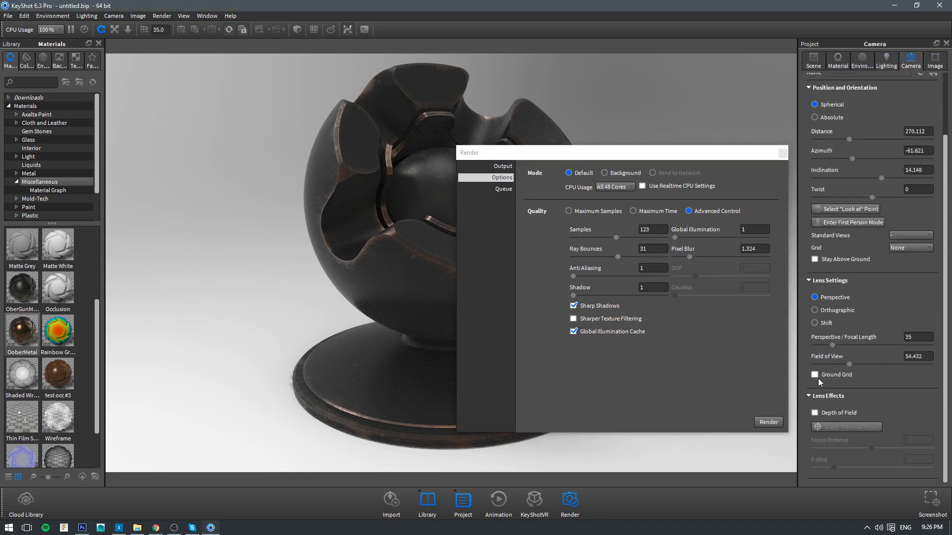
pyautogui.click(821, 413)
pyautogui.click(595, 154)
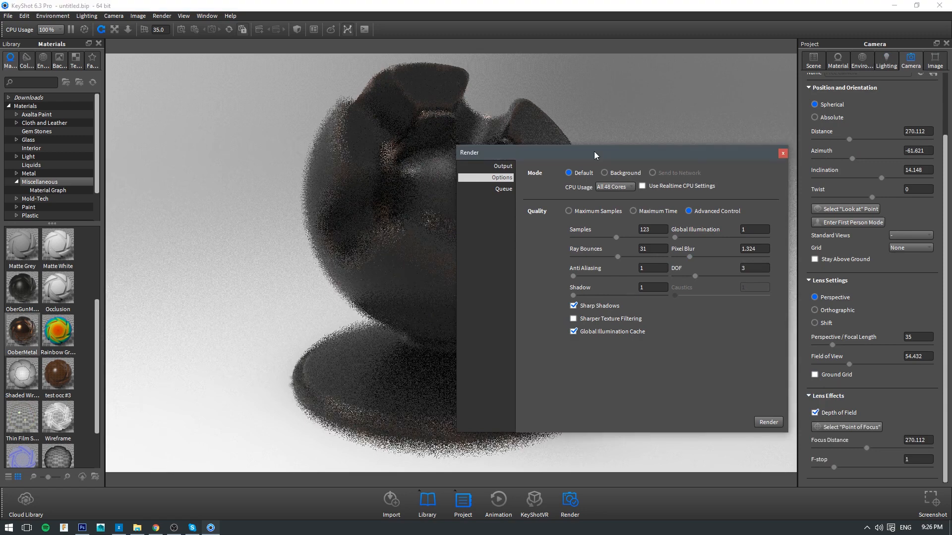
pyautogui.moveTo(594, 151); pyautogui.dragTo(617, 111)
pyautogui.moveTo(718, 237); pyautogui.dragTo(763, 245)
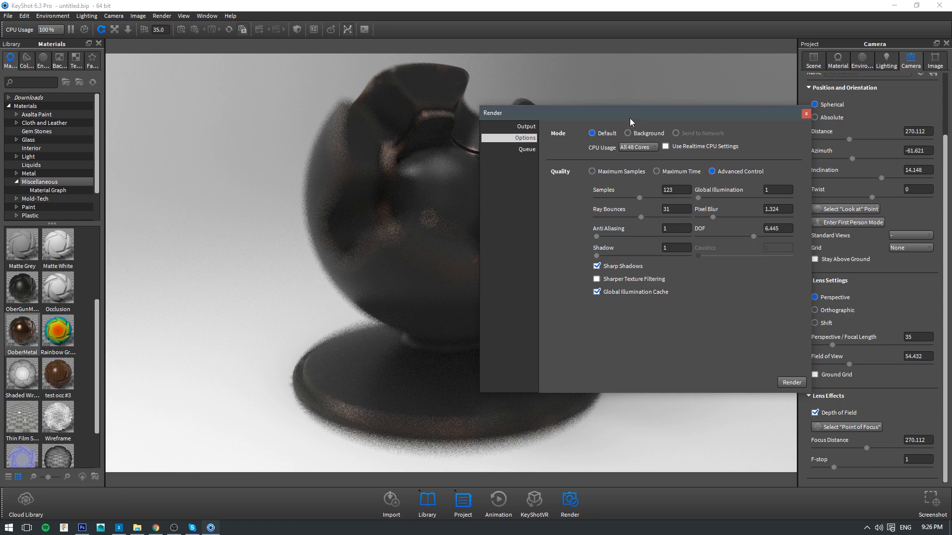
# - Compare the settings of the Maximum Time and Maximum Samples quality modes, ending on Advanced Control
pyautogui.moveTo(631, 121); pyautogui.dragTo(656, 118)
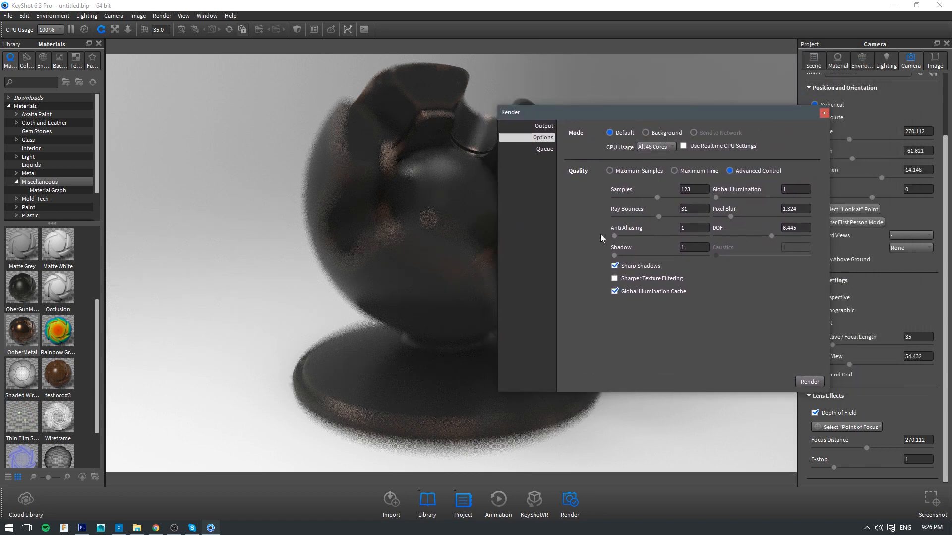
pyautogui.click(674, 171)
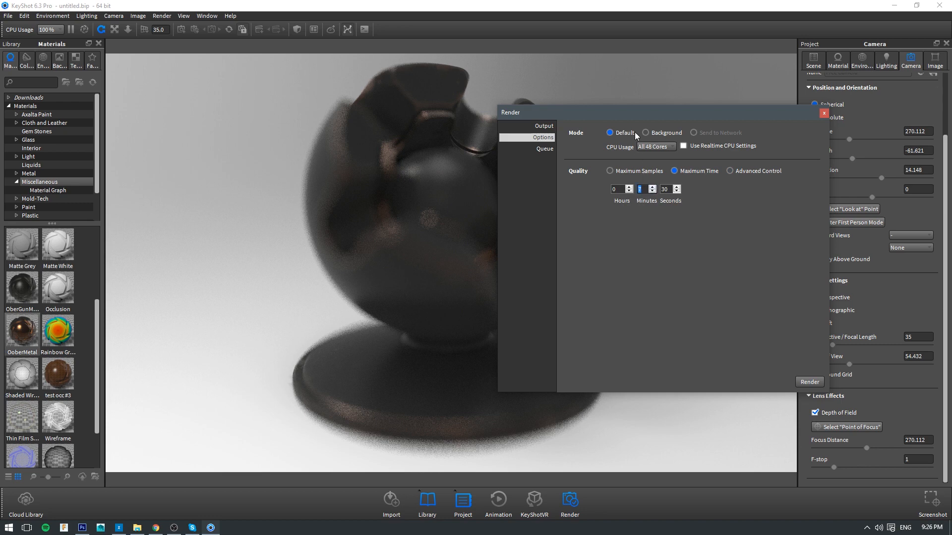
pyautogui.click(610, 171)
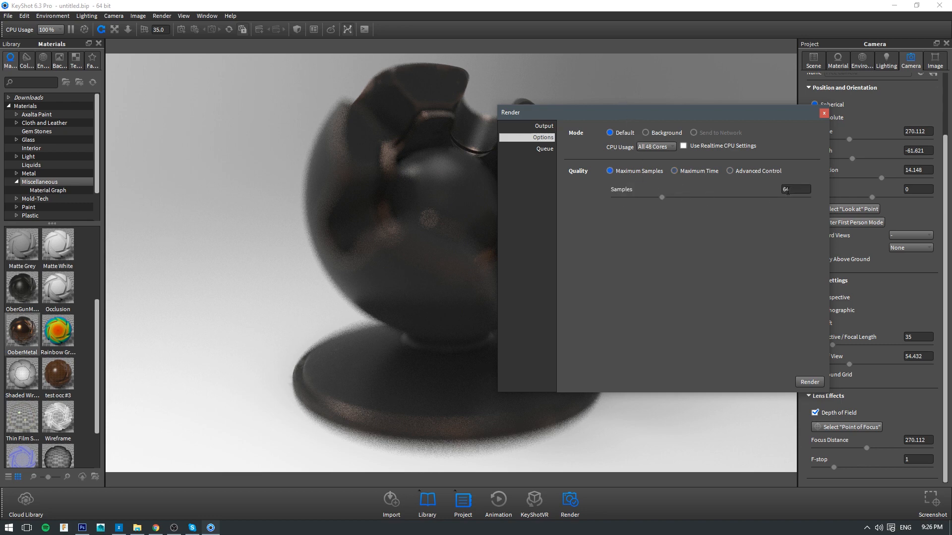
pyautogui.moveTo(570, 114); pyautogui.dragTo(619, 178)
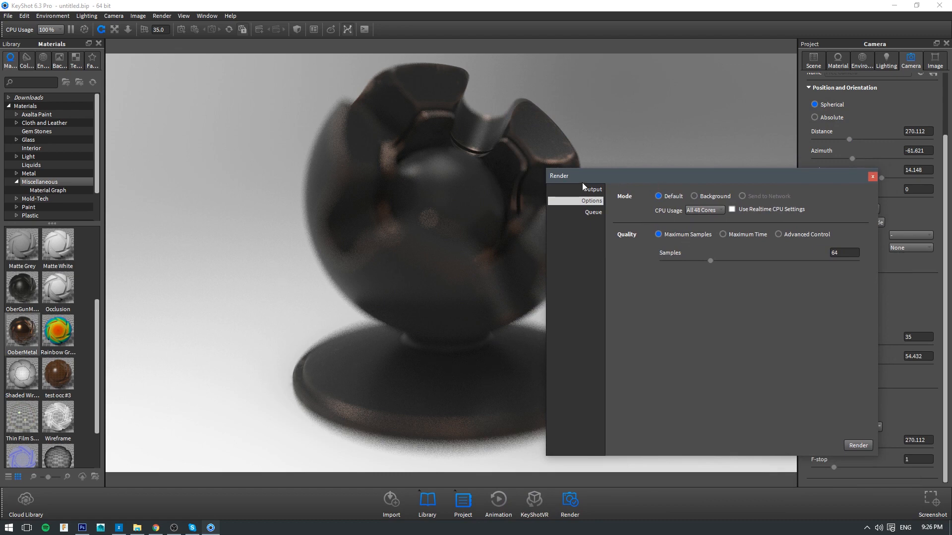
pyautogui.click(804, 234)
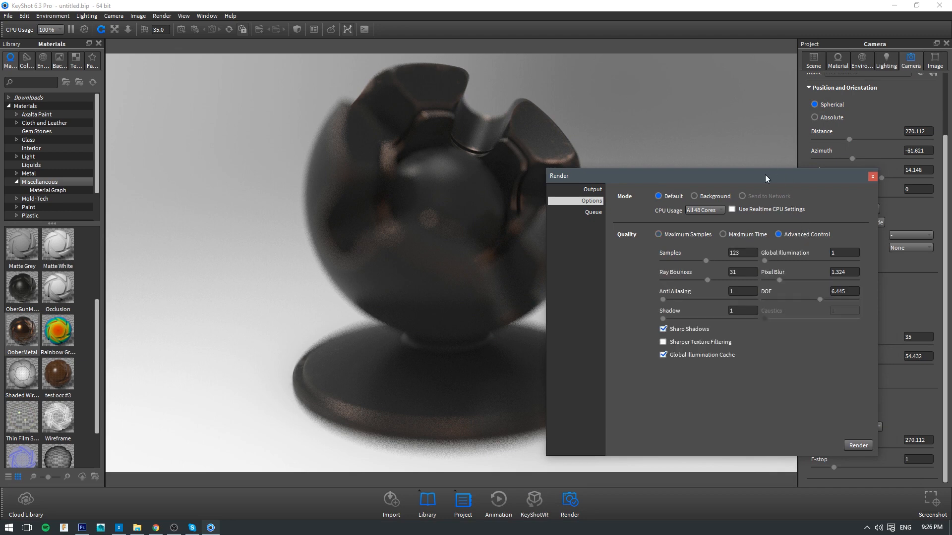
# - Set the render to 256 samples, 64 ray bounces and anti-aliasing 8, and check the CPU core choices
pyautogui.moveTo(766, 176); pyautogui.dragTo(736, 145)
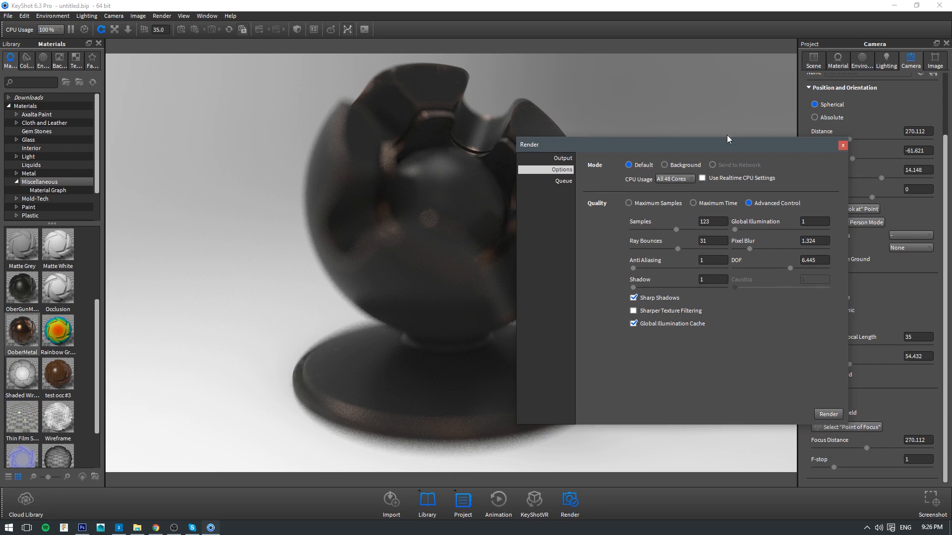
pyautogui.moveTo(691, 140); pyautogui.dragTo(735, 115)
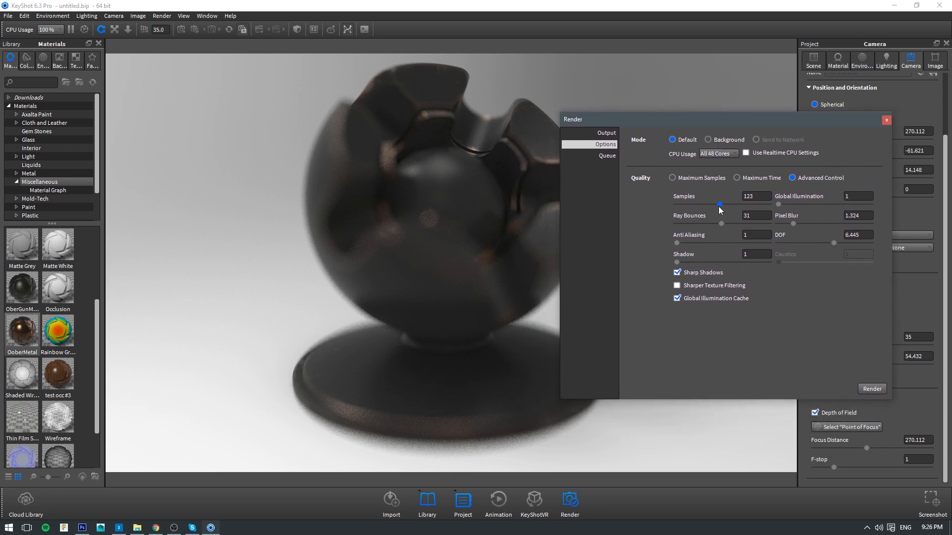
pyautogui.moveTo(719, 207); pyautogui.dragTo(768, 224)
pyautogui.moveTo(771, 124); pyautogui.dragTo(752, 130)
pyautogui.click(700, 161)
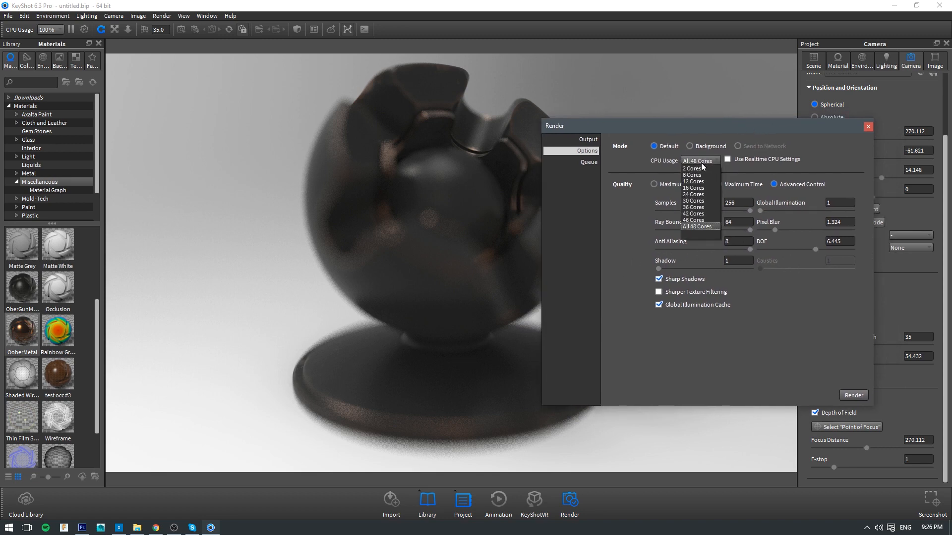
pyautogui.click(787, 150)
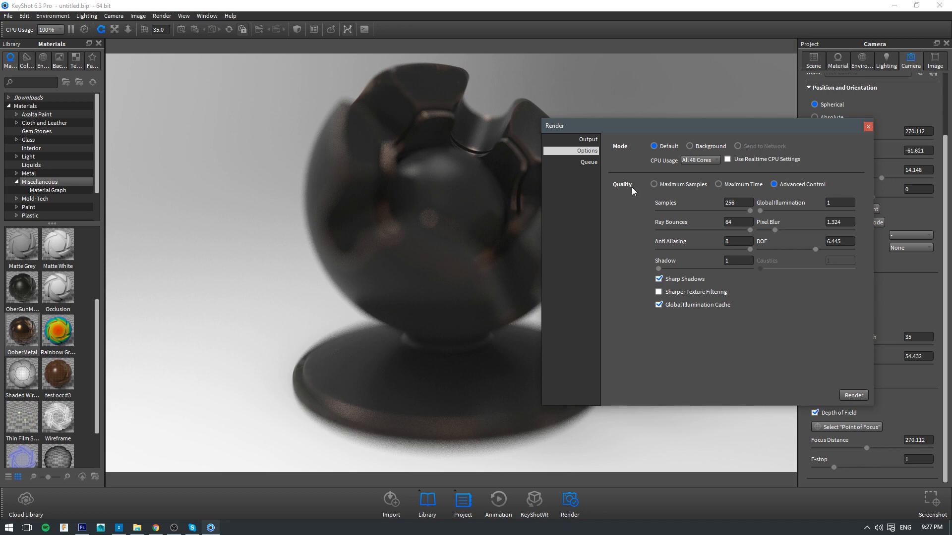
# - Switch the render quality mode to Maximum Samples
pyautogui.moveTo(655, 126); pyautogui.dragTo(662, 197)
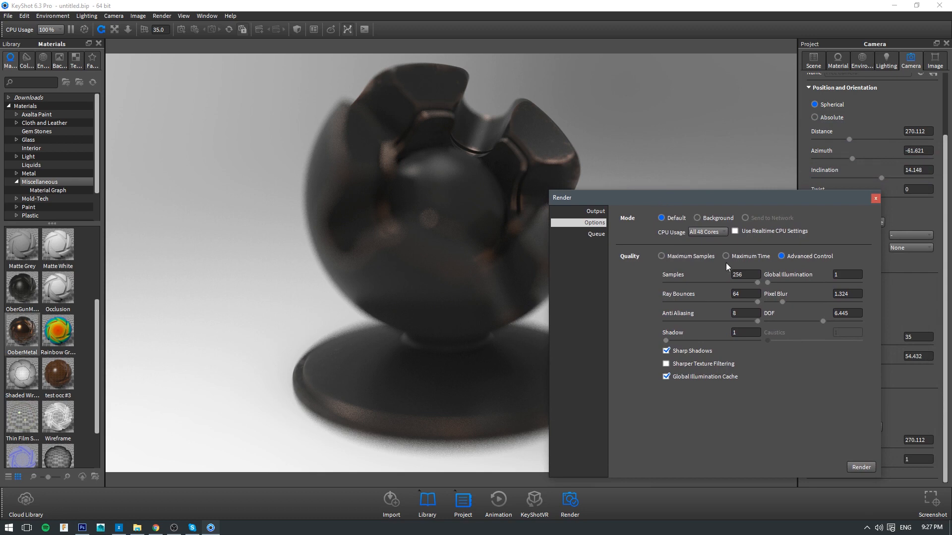
pyautogui.click(683, 257)
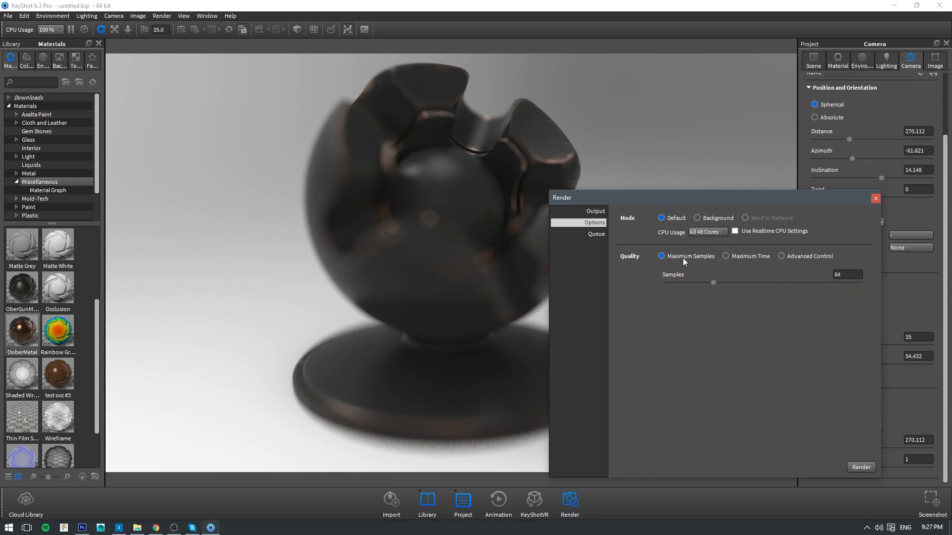
pyautogui.moveTo(709, 199); pyautogui.dragTo(690, 145)
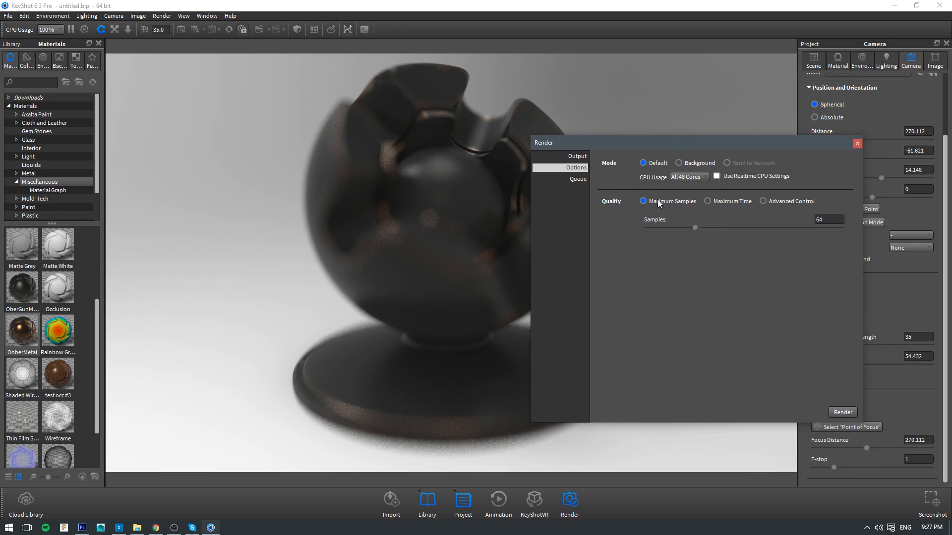